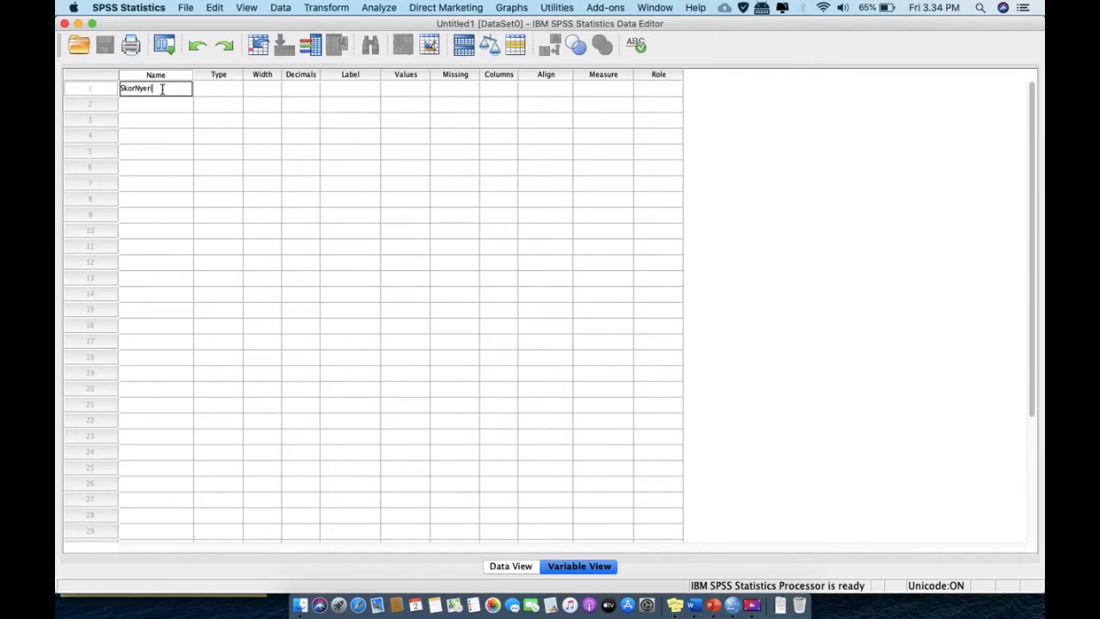
Step: Name the first variable SkorNyeriDismenorea and the second variable Kelompokdata
text(Dismenorea)
click(176, 109)
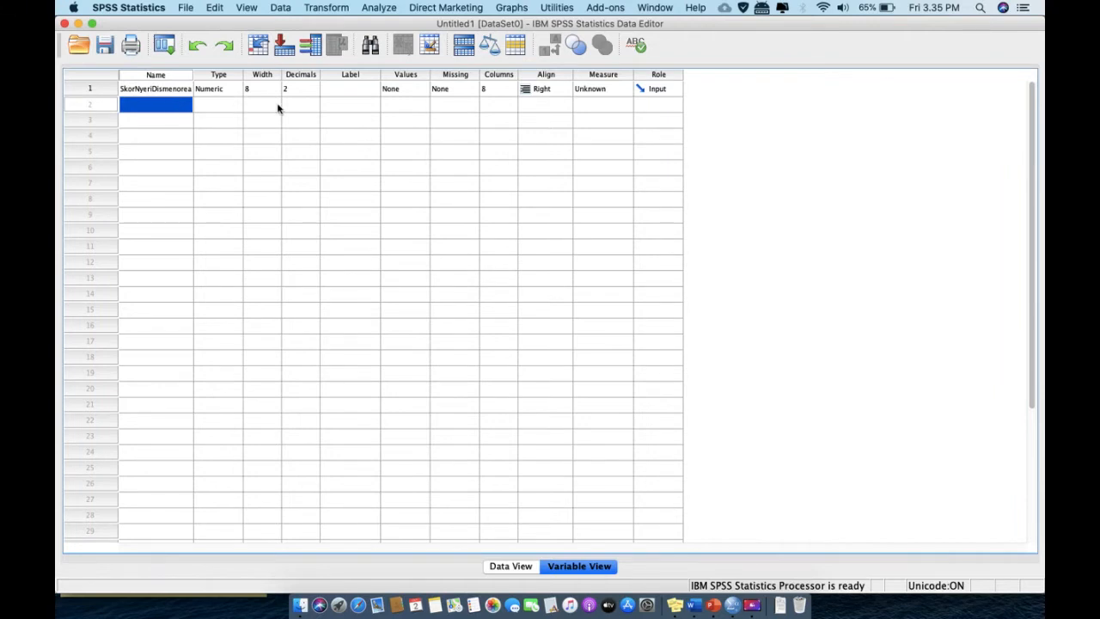
double_click(159, 108)
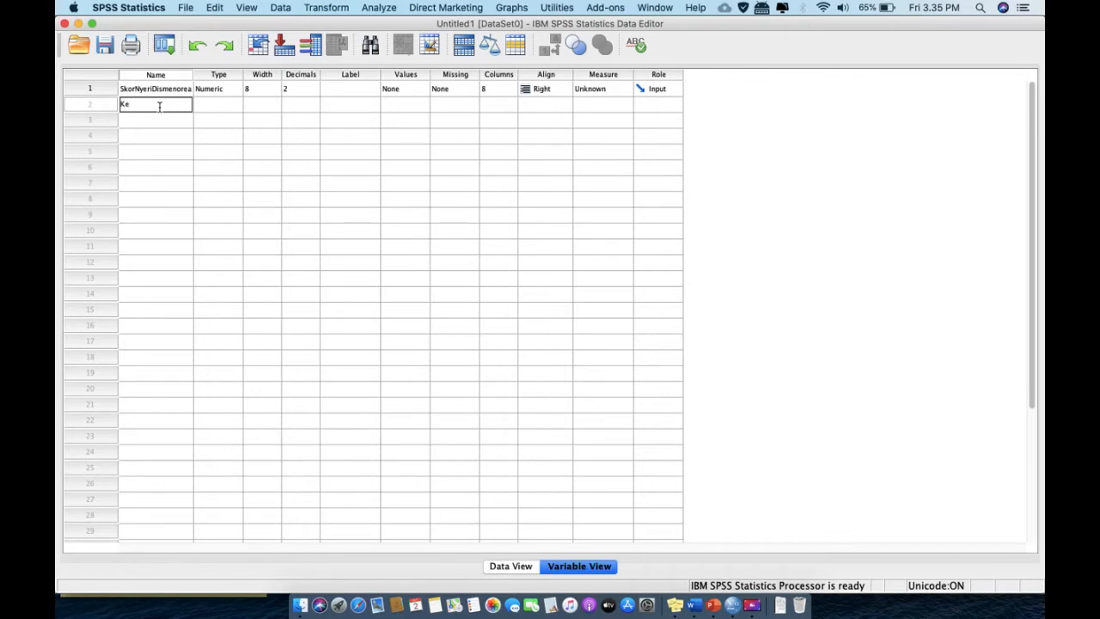
click(225, 128)
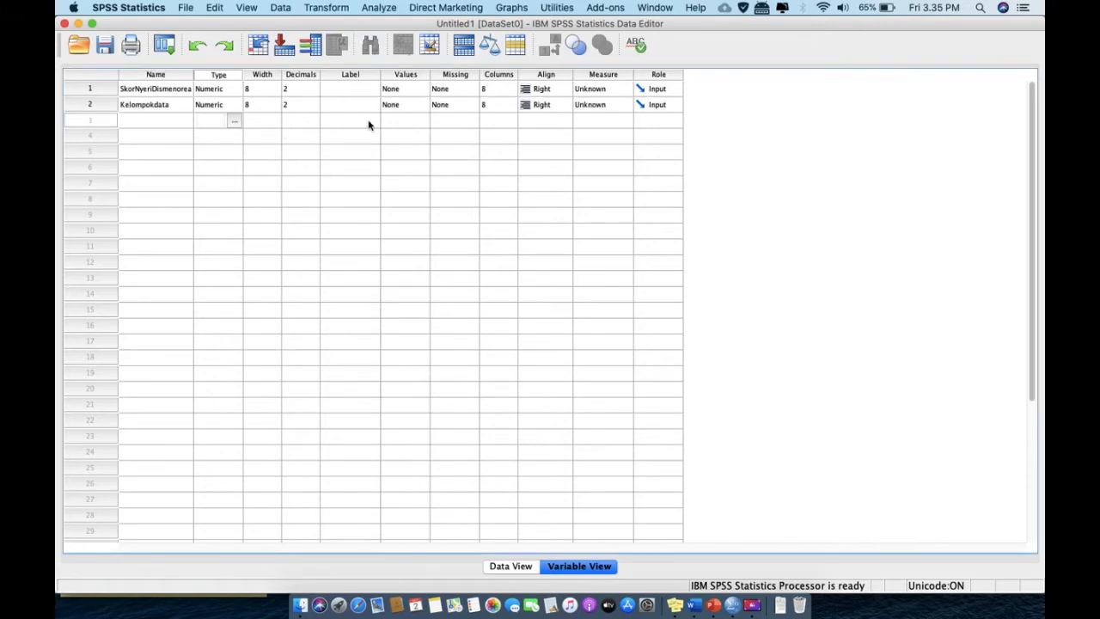
Step: Add a value label to Kelompokdata that defines 1 as "Nyeri PraIntervensi"
click(425, 104)
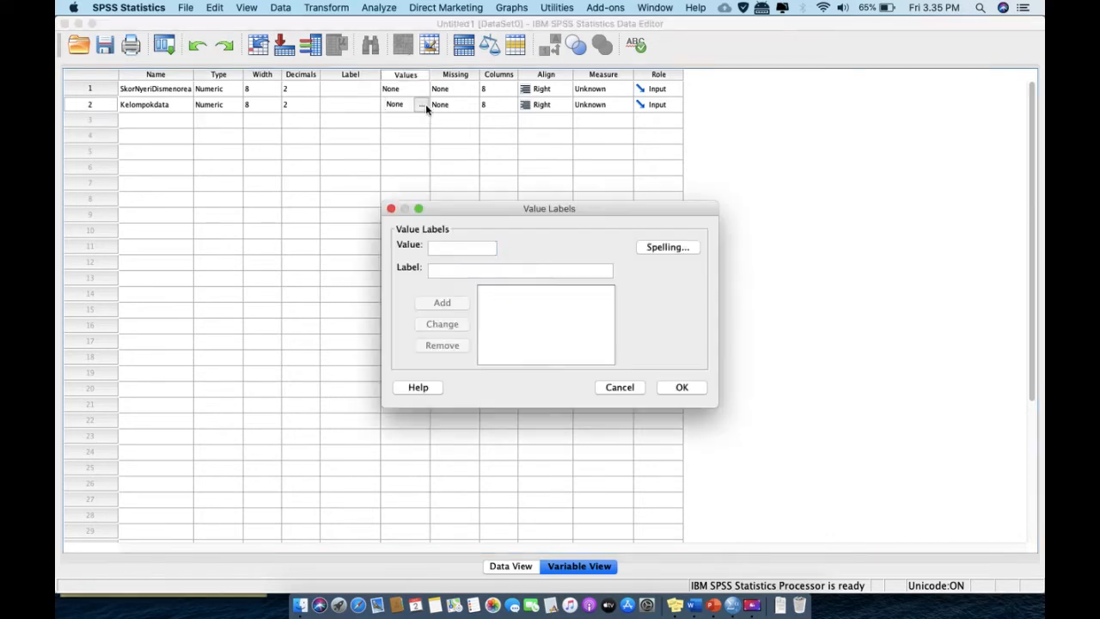
text(1)
click(443, 271)
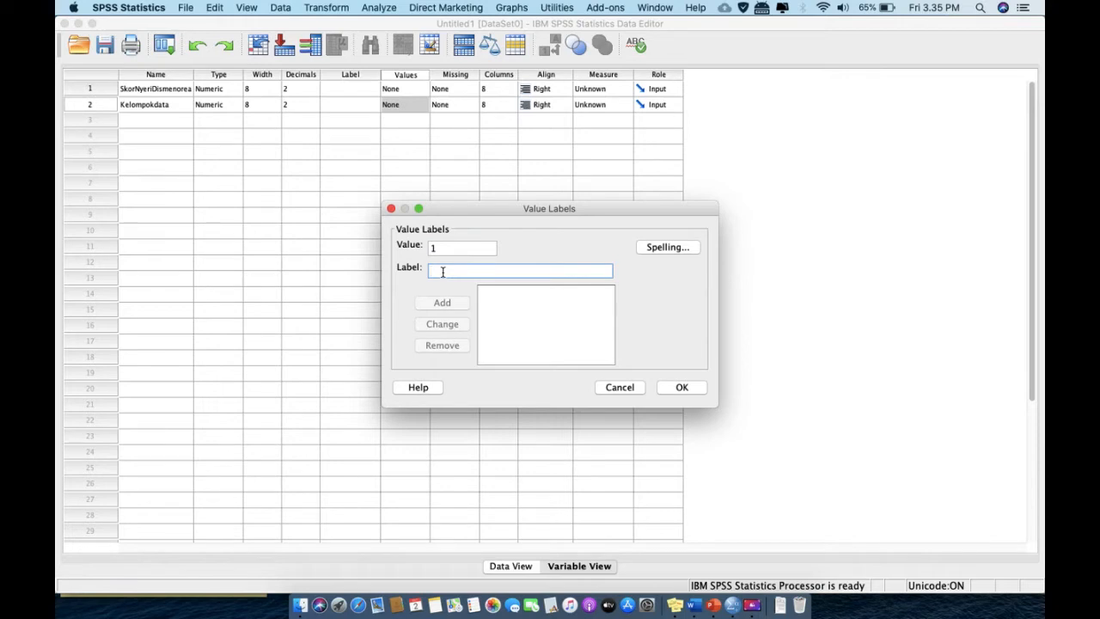
text(Nyeri P)
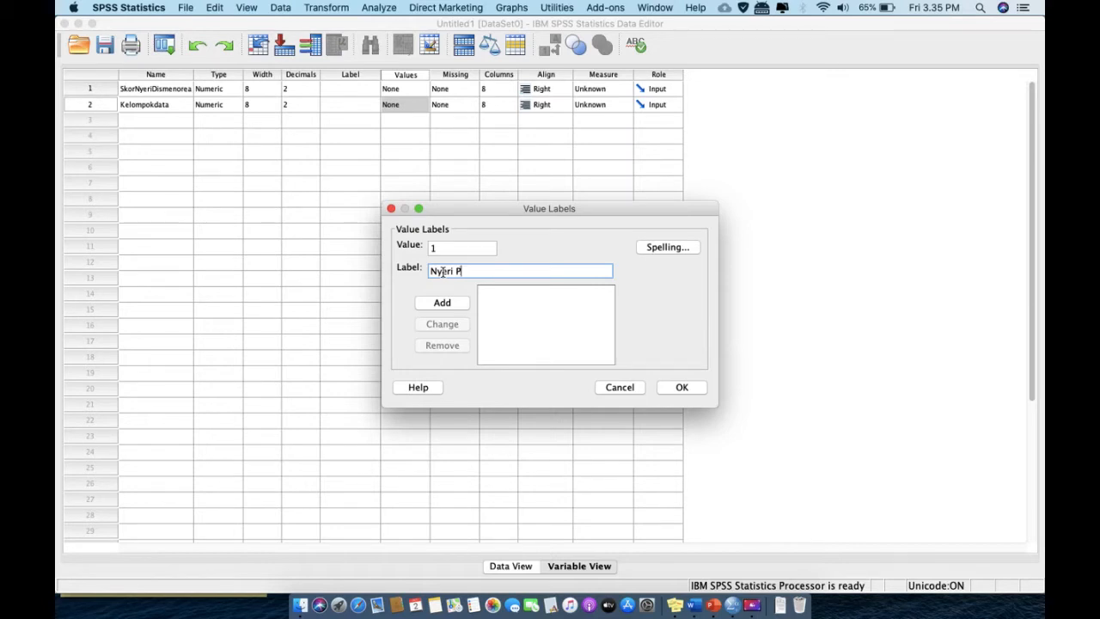
text(R)
key(BackSpace)
text(raIntervensi)
click(447, 303)
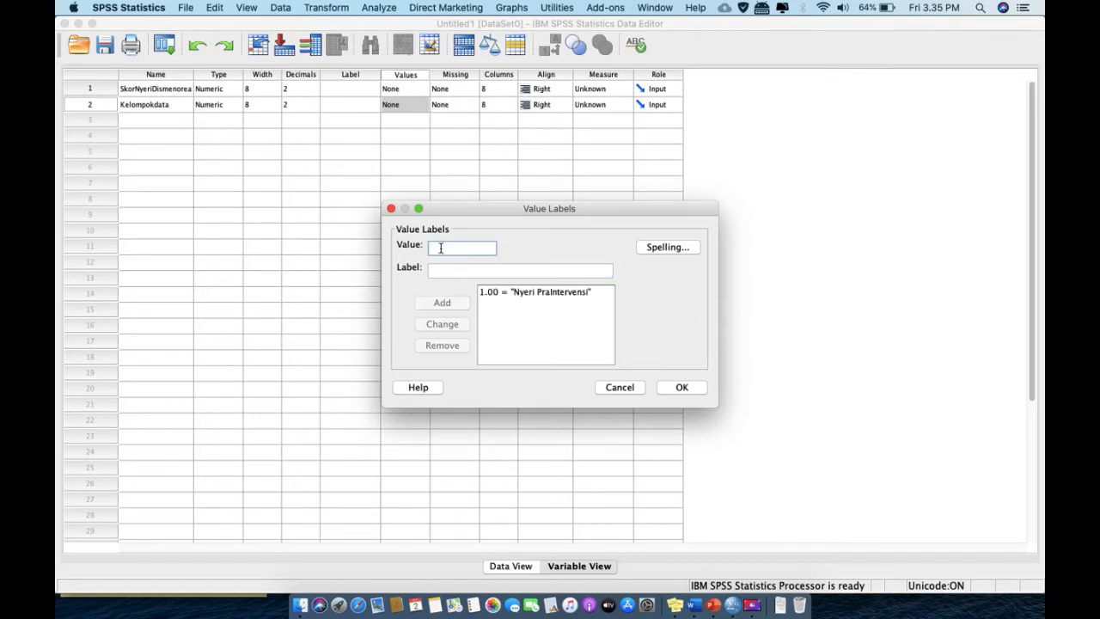
Step: Add the label "Nyeri Post Intervensi" for value 2 and apply the value labels to Kelompokdata
click(440, 271)
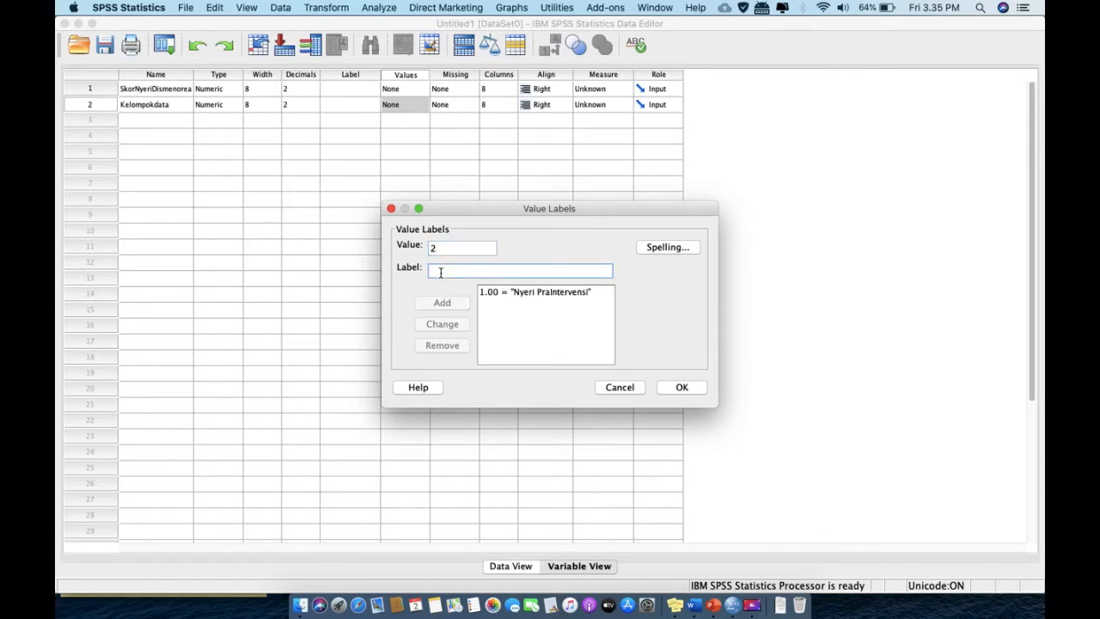
text(Nyer)
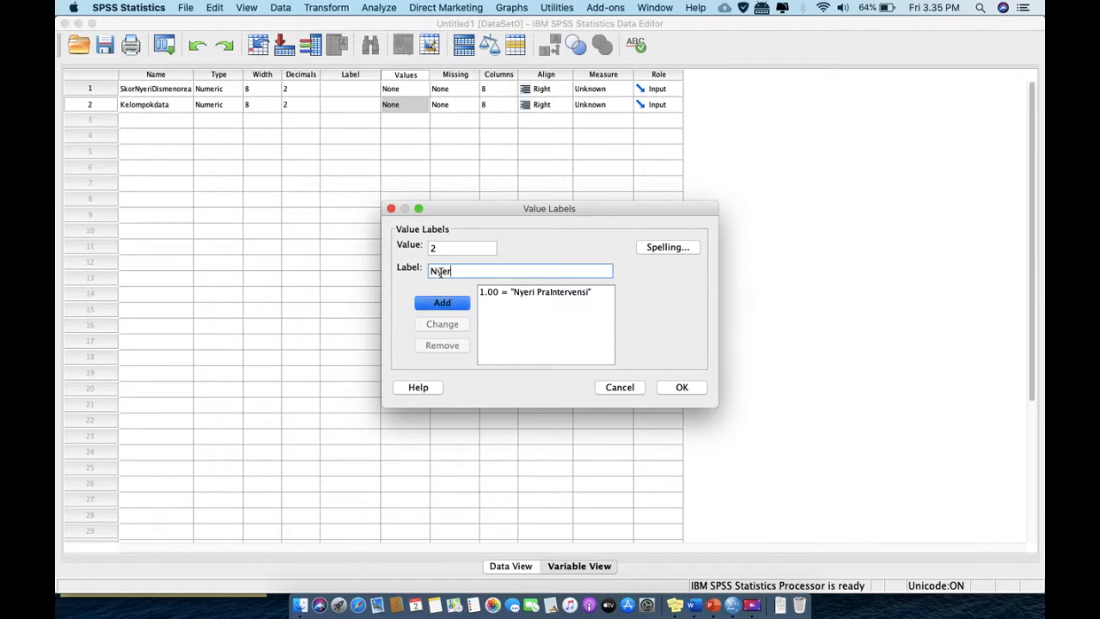
text(i Post Intervensi)
click(440, 303)
click(681, 388)
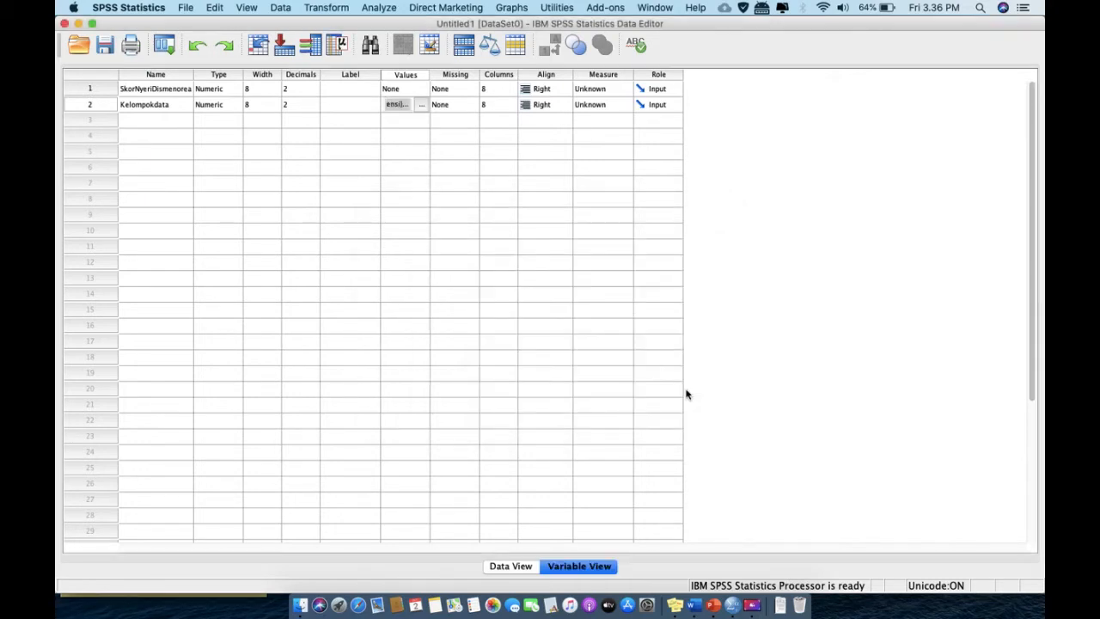
Step: Show the data grid, then switch to the Word document and copy the "Skala nyeri pre" values for respondents R1 to R40
click(508, 568)
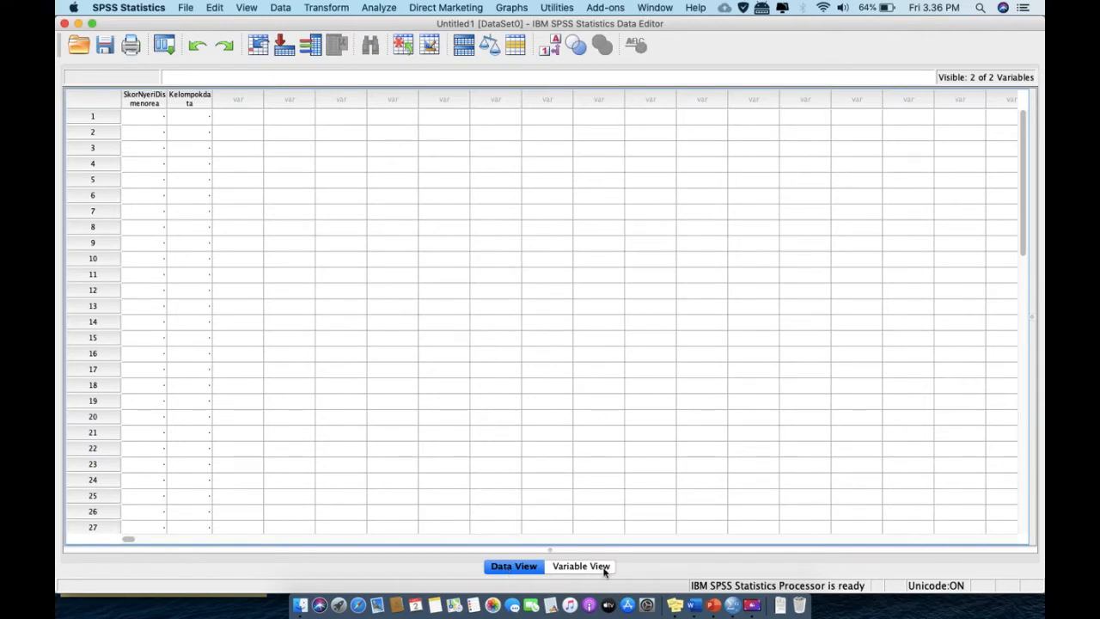
click(695, 607)
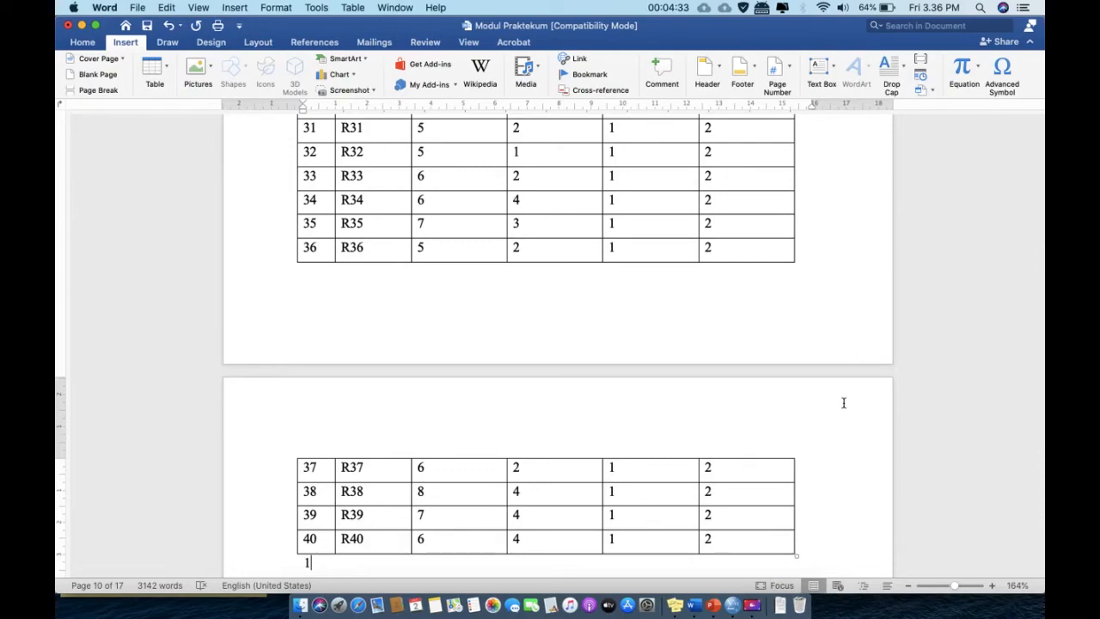
scroll(802, 316, down, 3)
scroll(802, 316, up, 15)
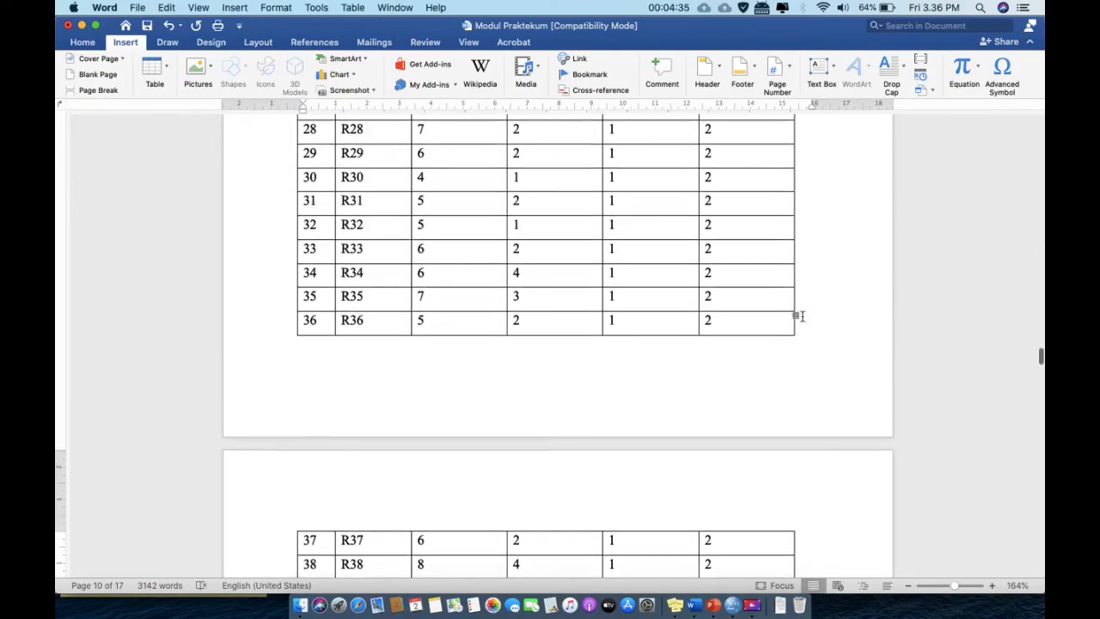
scroll(800, 317, up, 15)
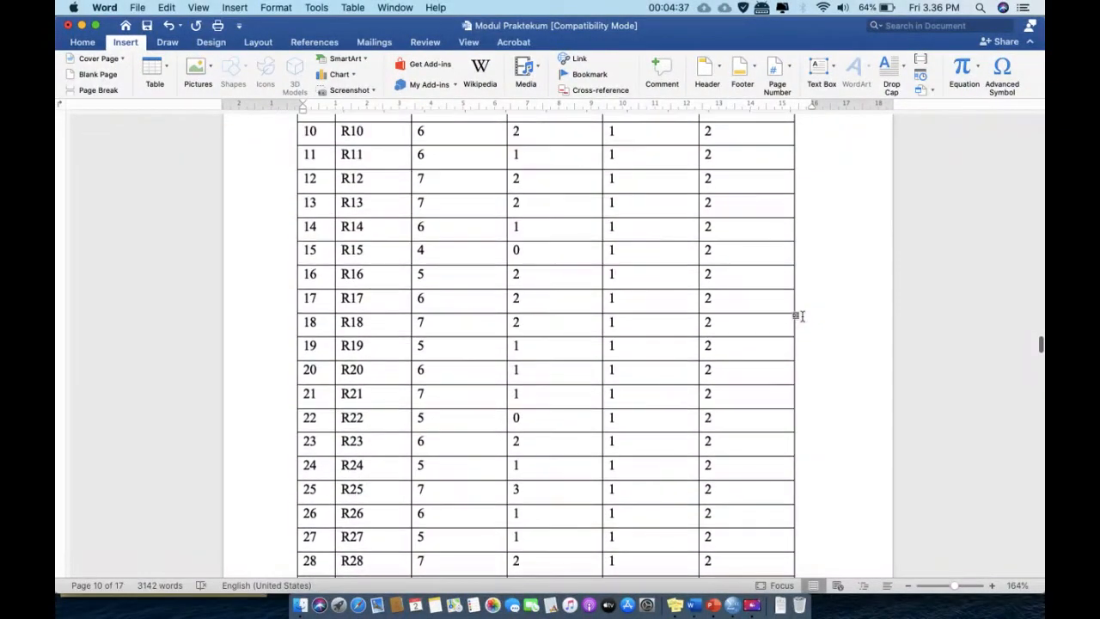
scroll(802, 316, up, 6)
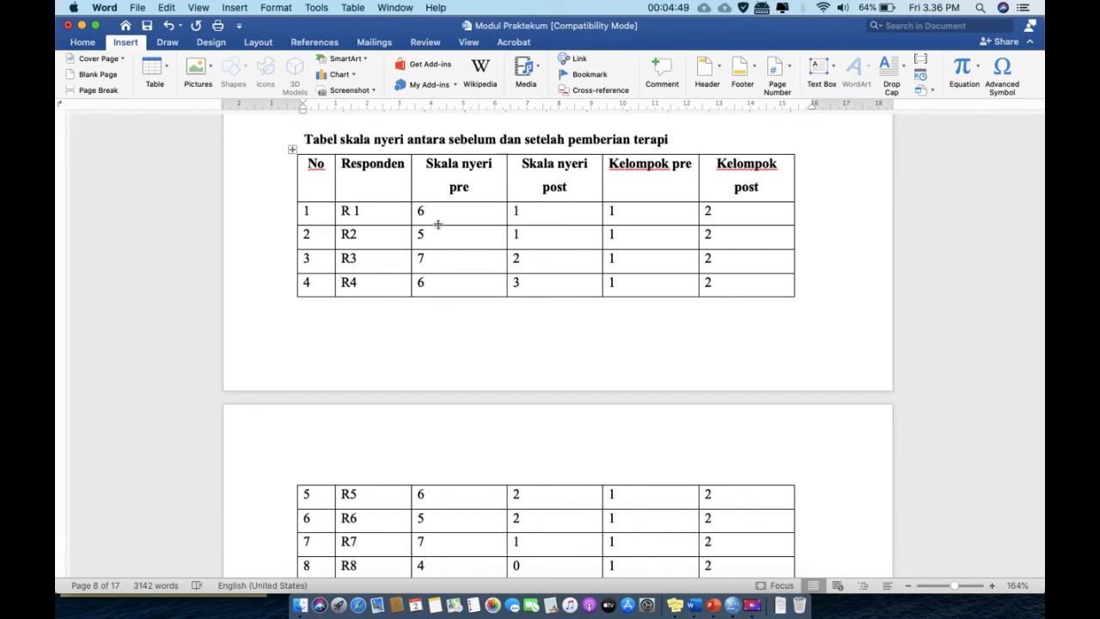
drag(421, 212, 463, 475)
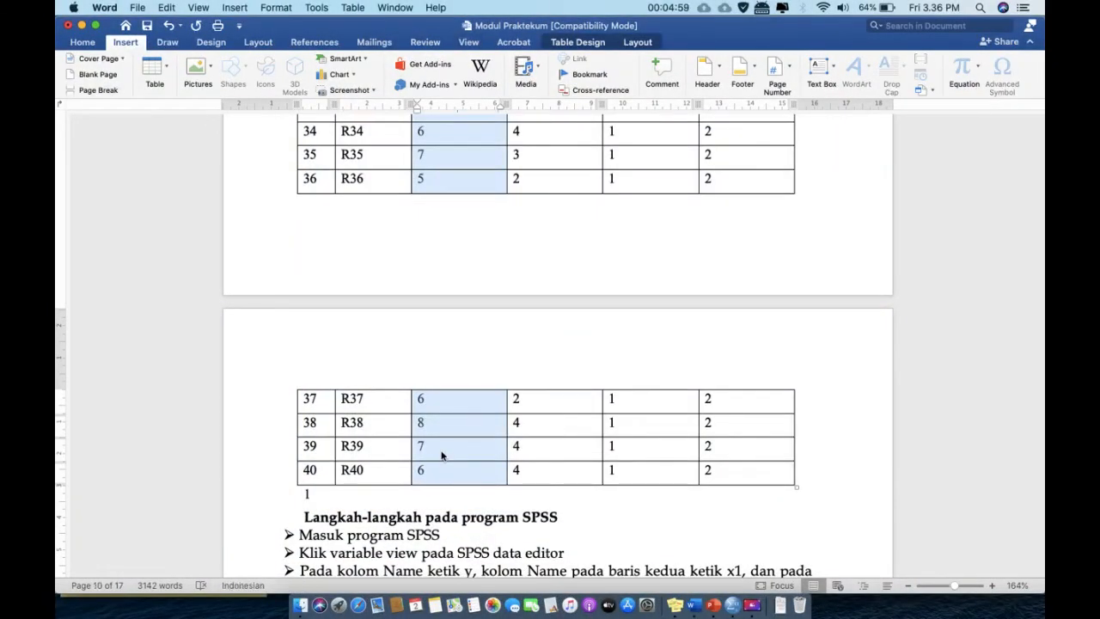
right_click(441, 456)
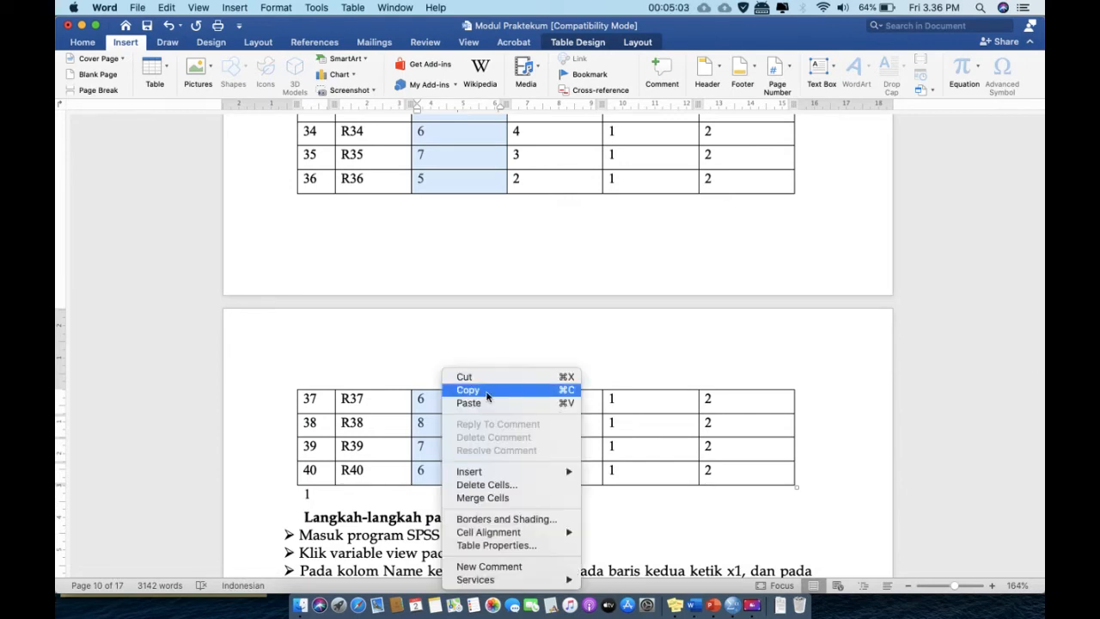
click(487, 392)
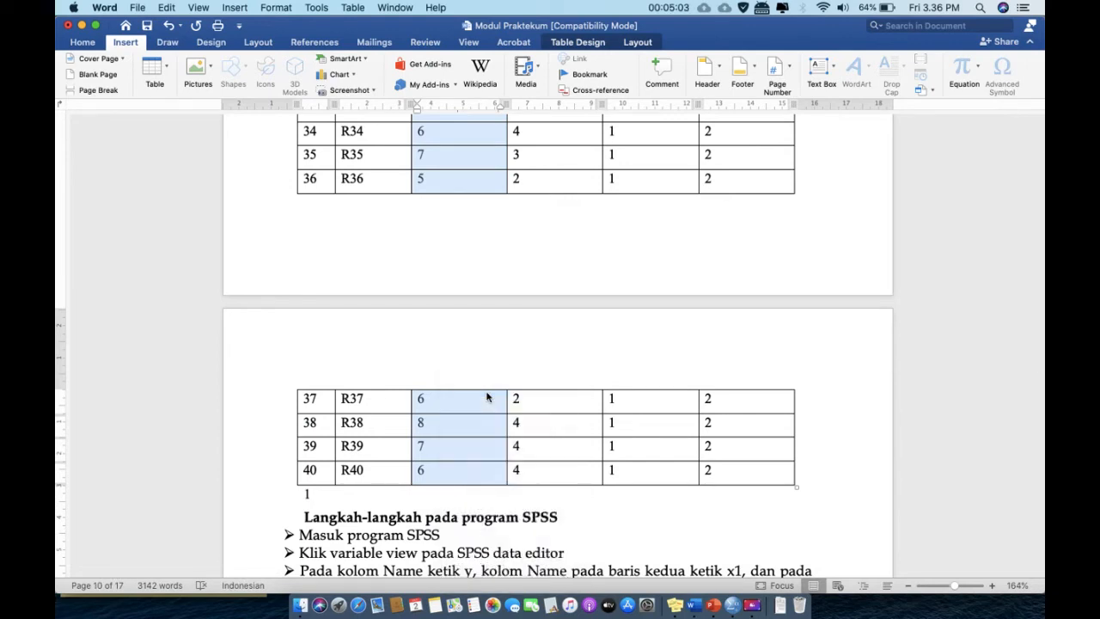
Step: Switch to SPSS and paste the copied pre-therapy scores into SkorNyeriDismenorea starting at row 1
click(735, 610)
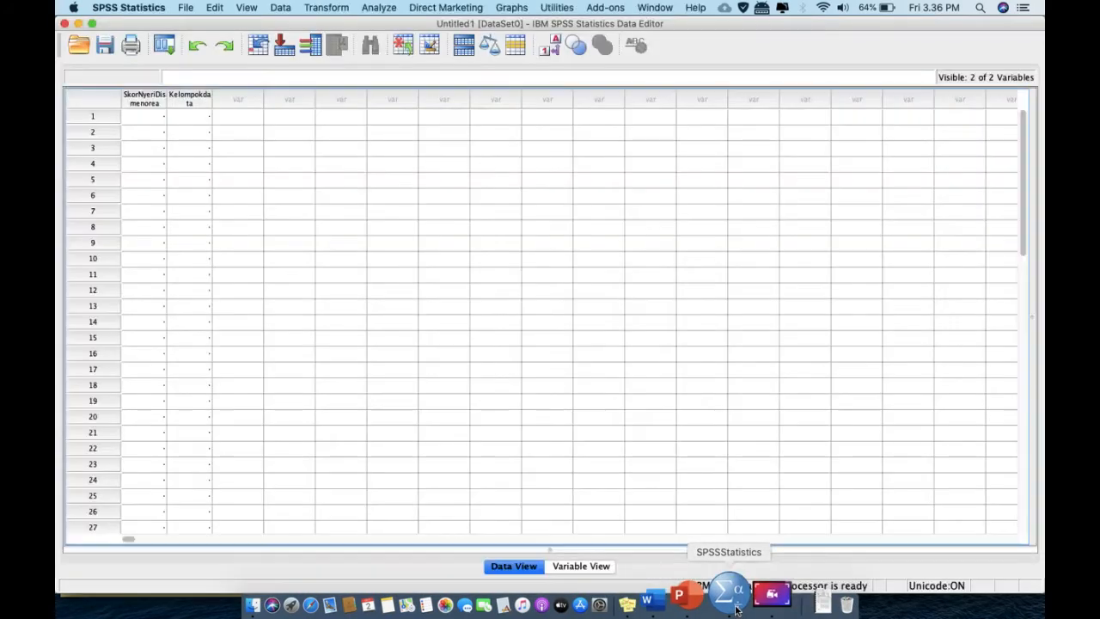
click(154, 121)
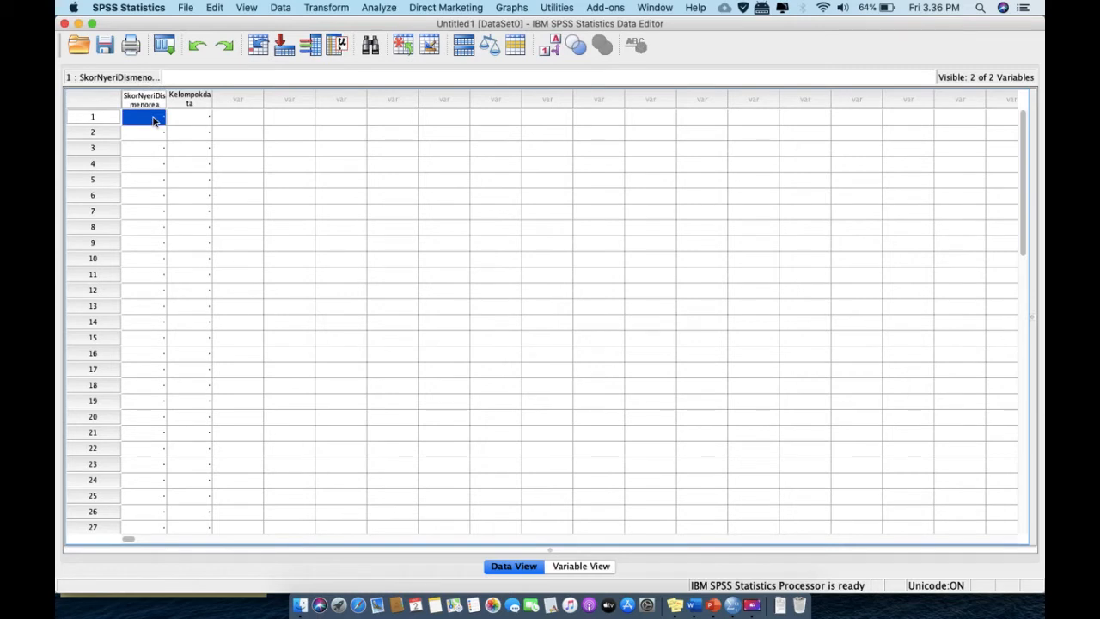
right_click(154, 121)
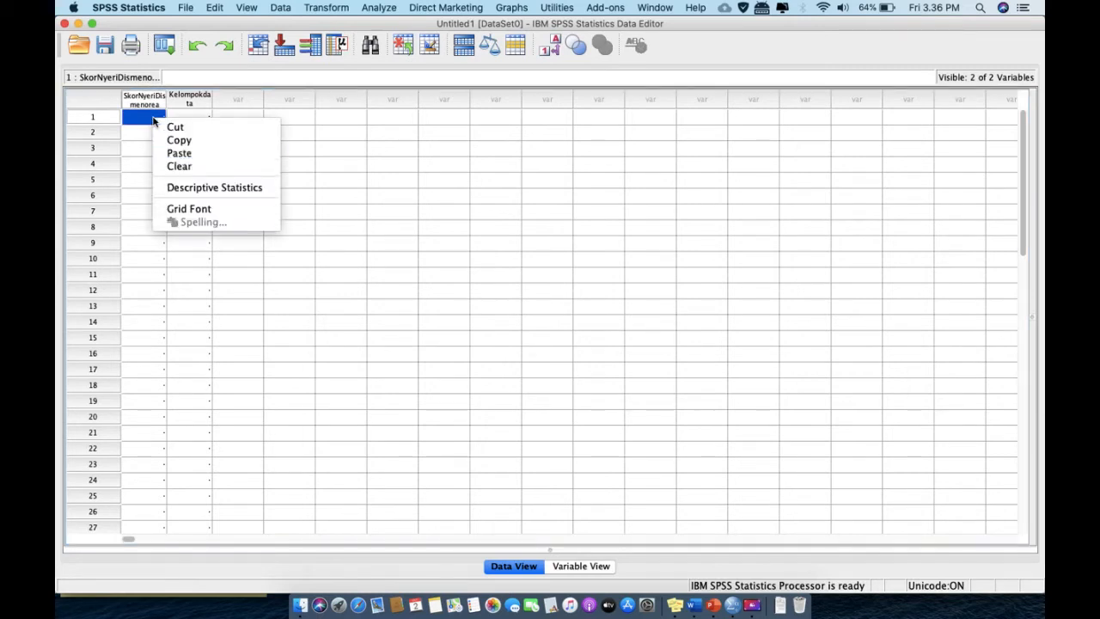
click(179, 155)
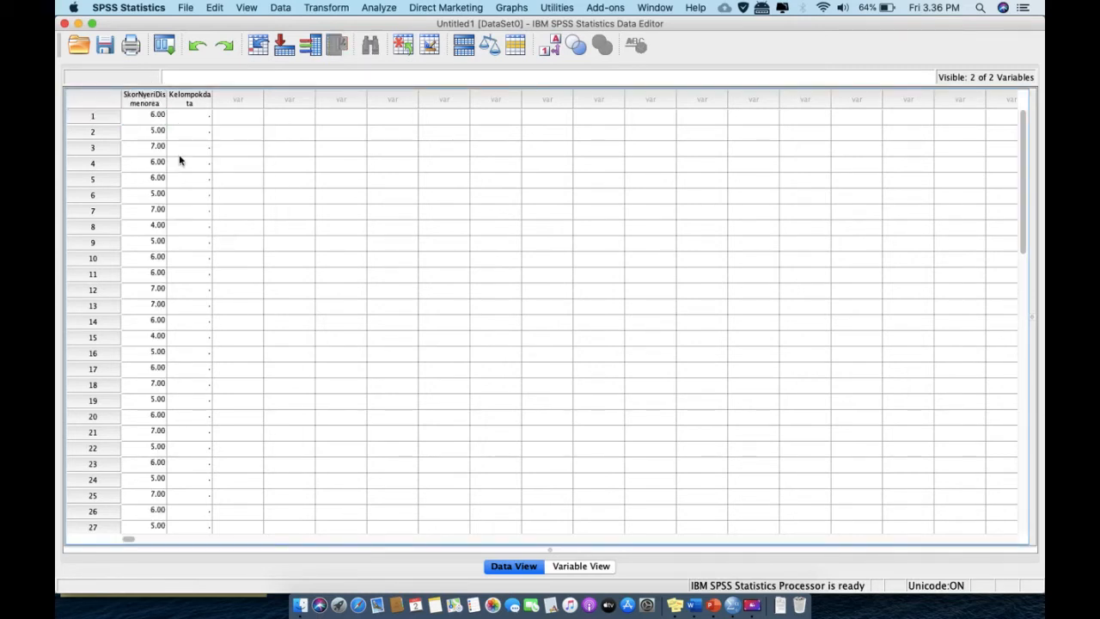
Step: Switch to Word and copy the "Kelompok pre" values for respondents R1 to R40 from the pain-scale table
click(698, 607)
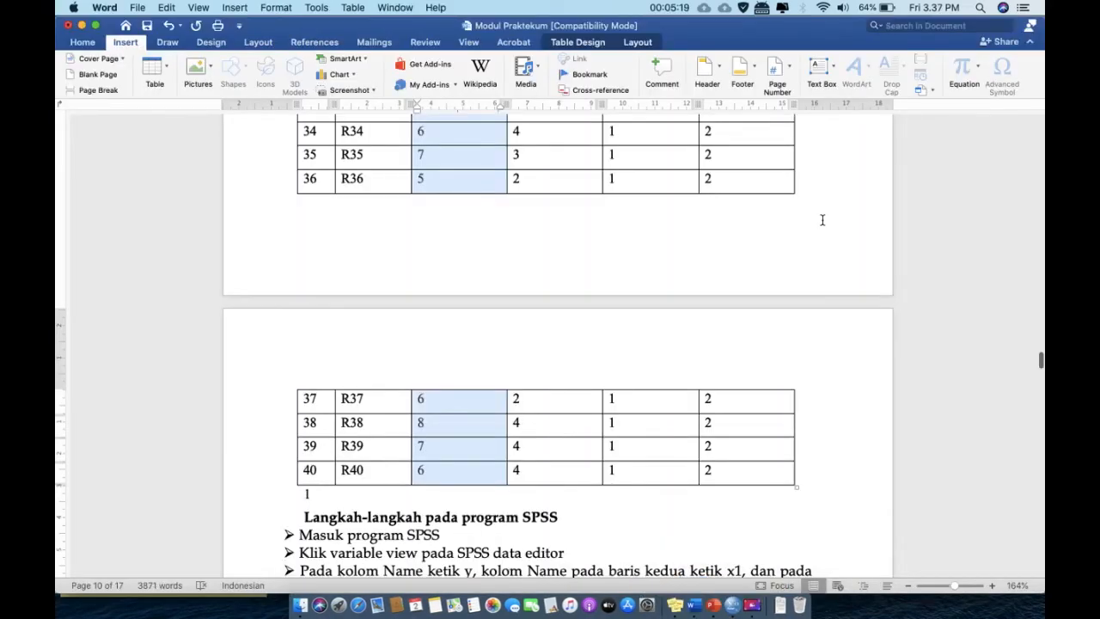
scroll(822, 220, down, 3)
scroll(823, 220, up, 1)
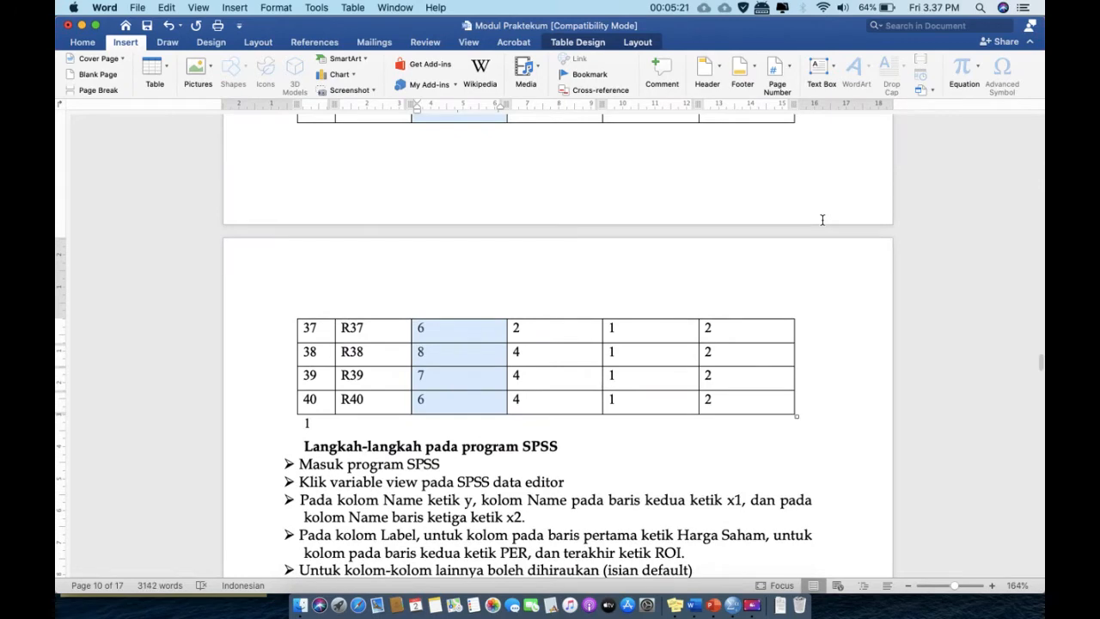
scroll(823, 220, up, 10)
scroll(821, 225, up, 13)
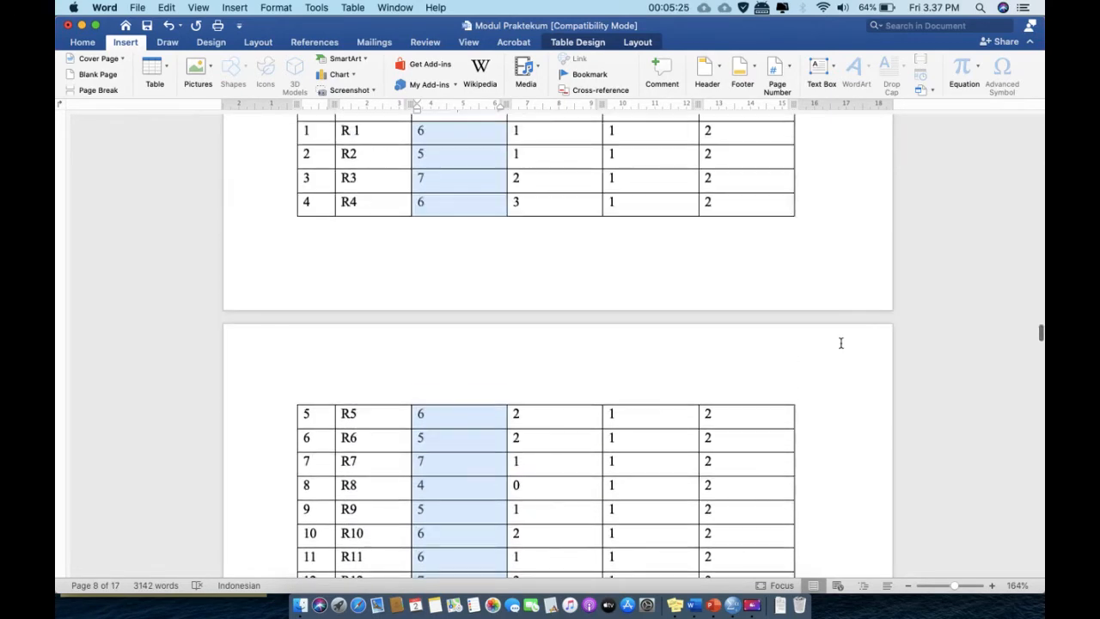
scroll(840, 342, down, 1)
scroll(841, 342, up, 6)
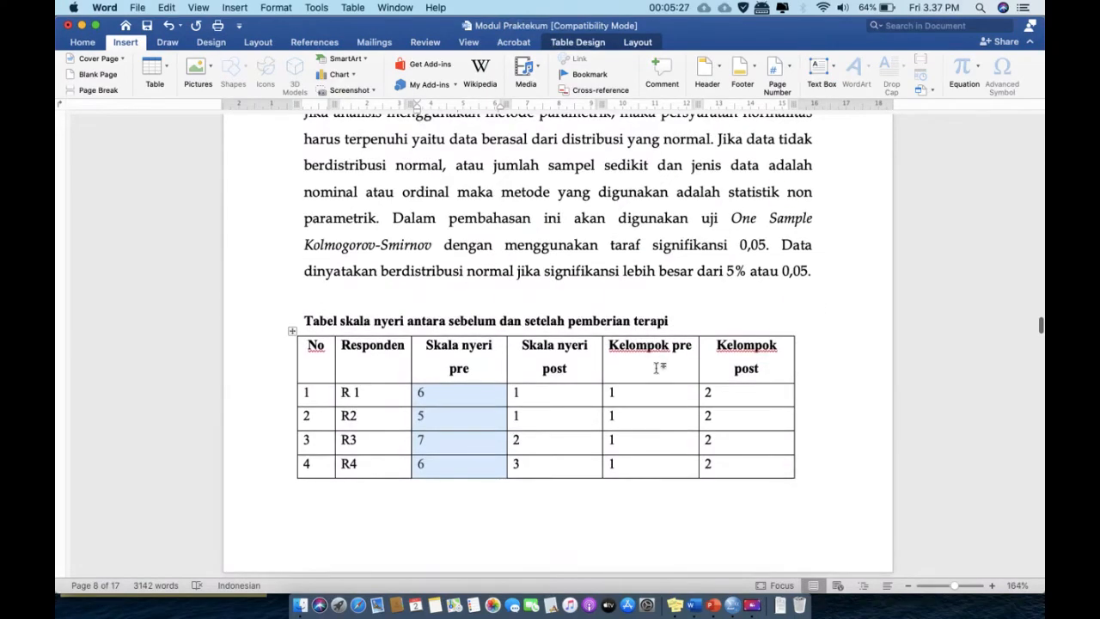
drag(610, 392, 641, 474)
drag(641, 541, 657, 458)
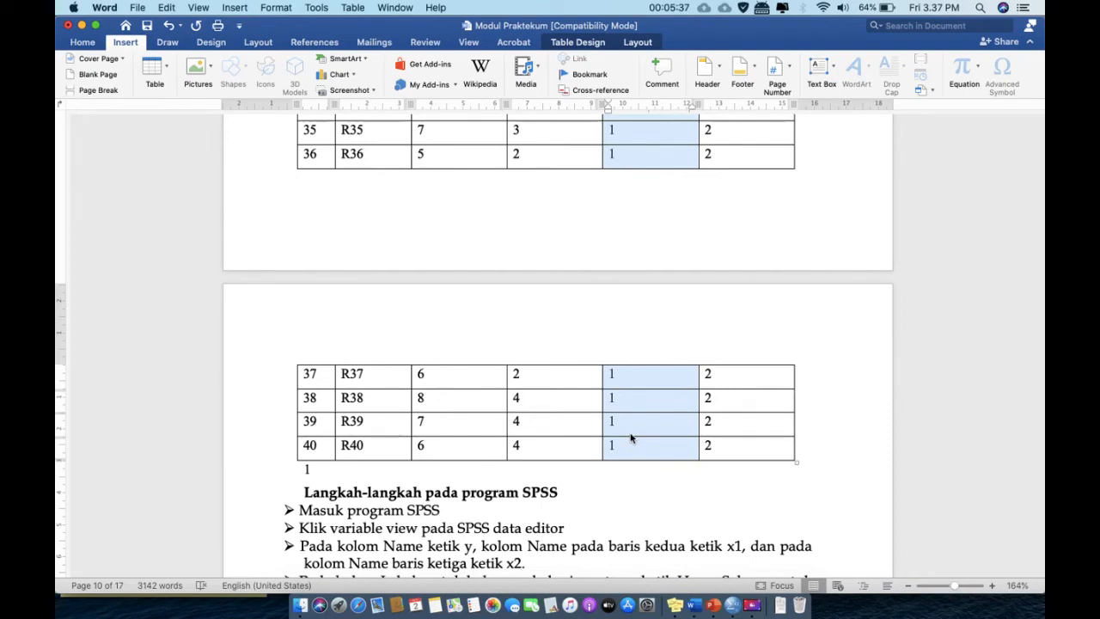
right_click(633, 439)
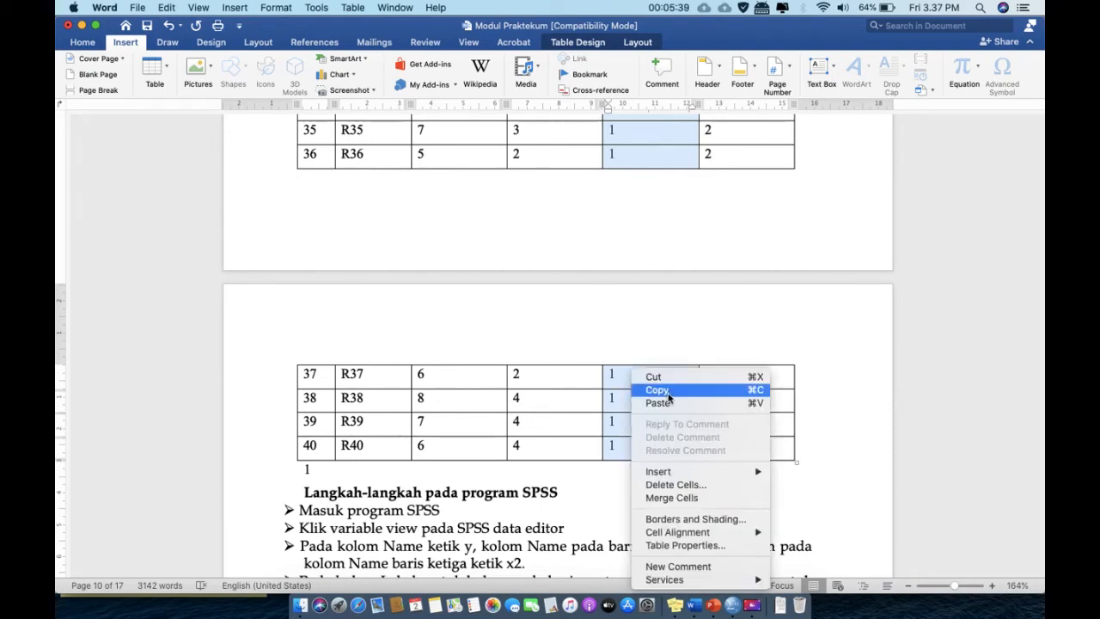
click(659, 390)
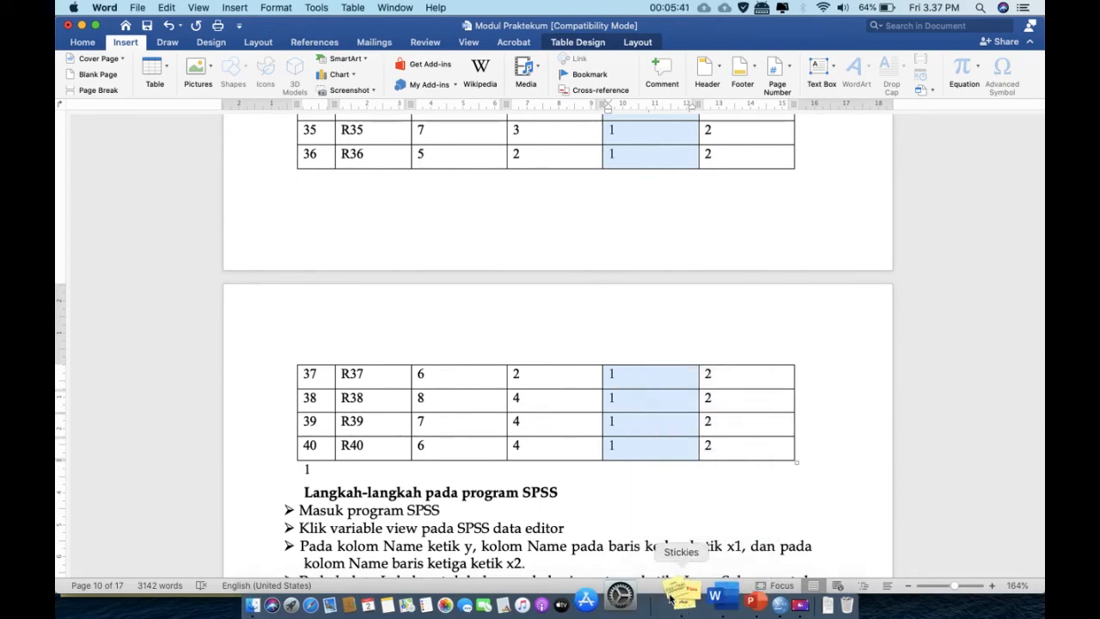
Step: Switch to SPSS and paste the copied group codes into Kelompokdata starting at row 1
click(735, 606)
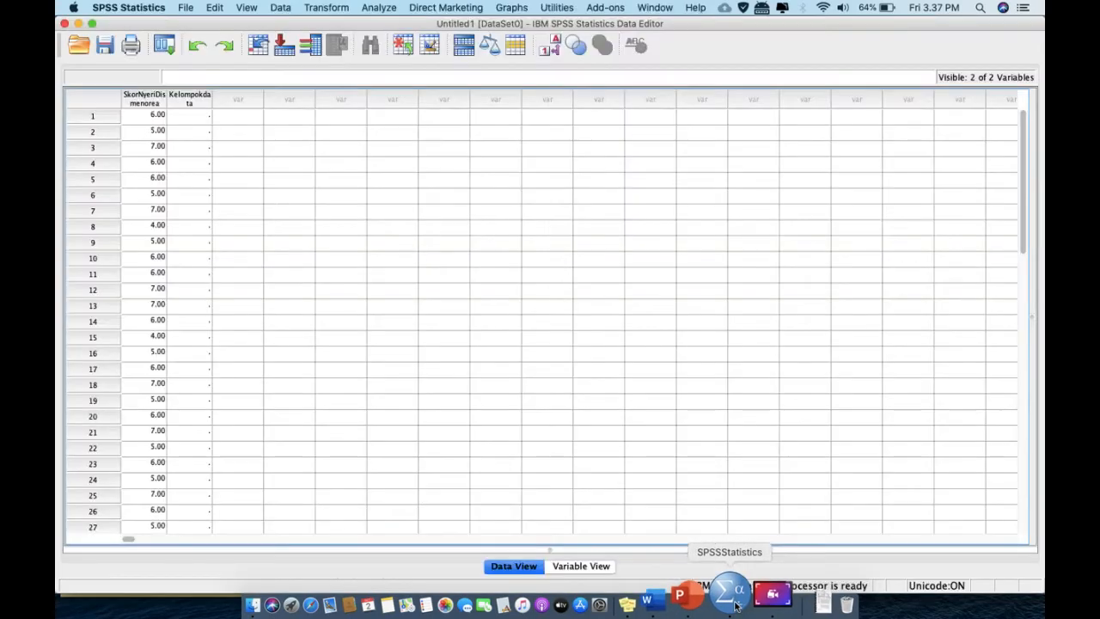
click(201, 119)
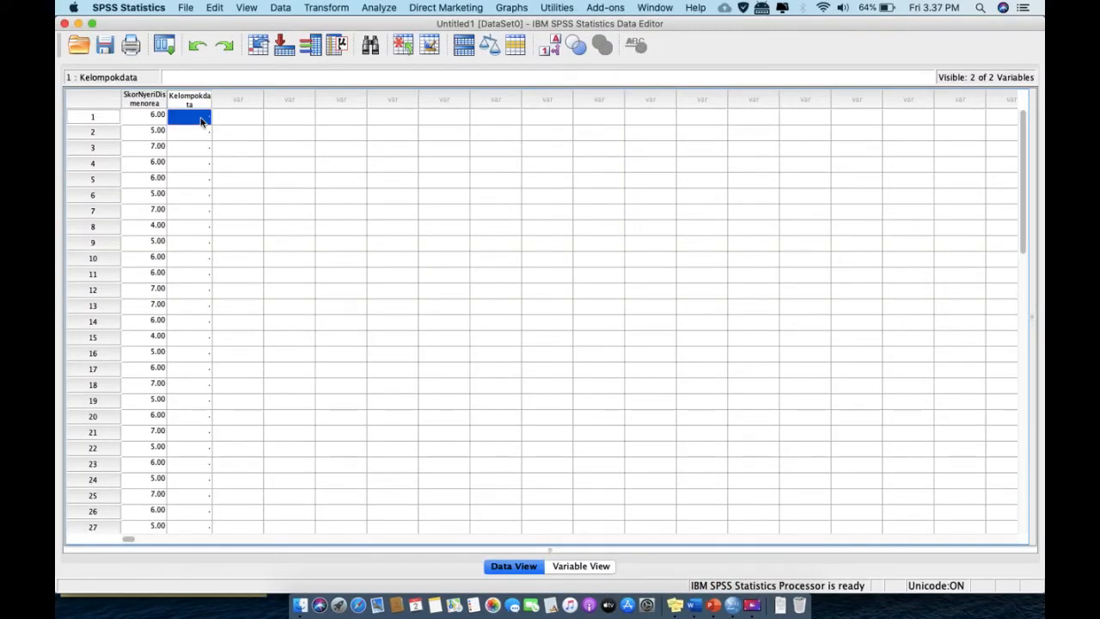
right_click(201, 121)
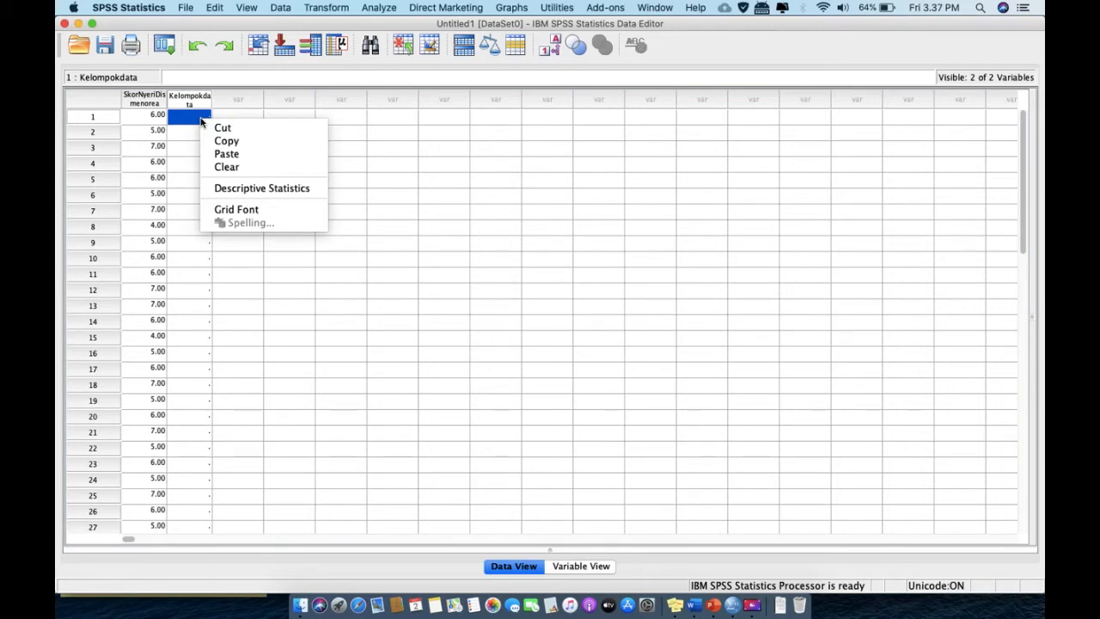
click(227, 154)
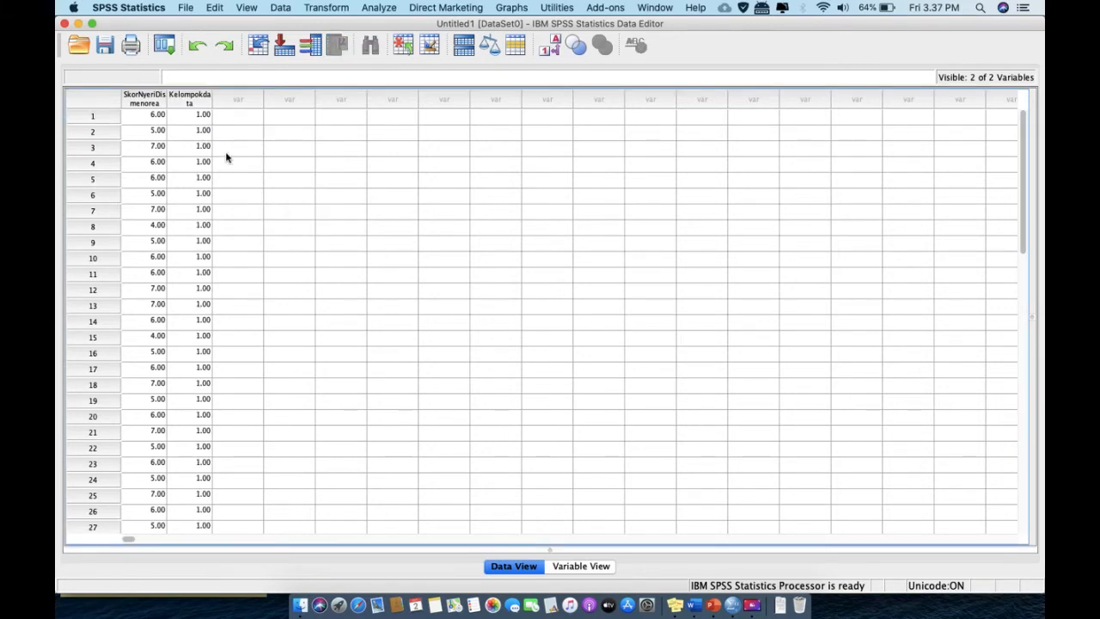
Step: Switch to the Word document and copy the "Skala nyeri post" values for respondents R1 to R40
click(692, 595)
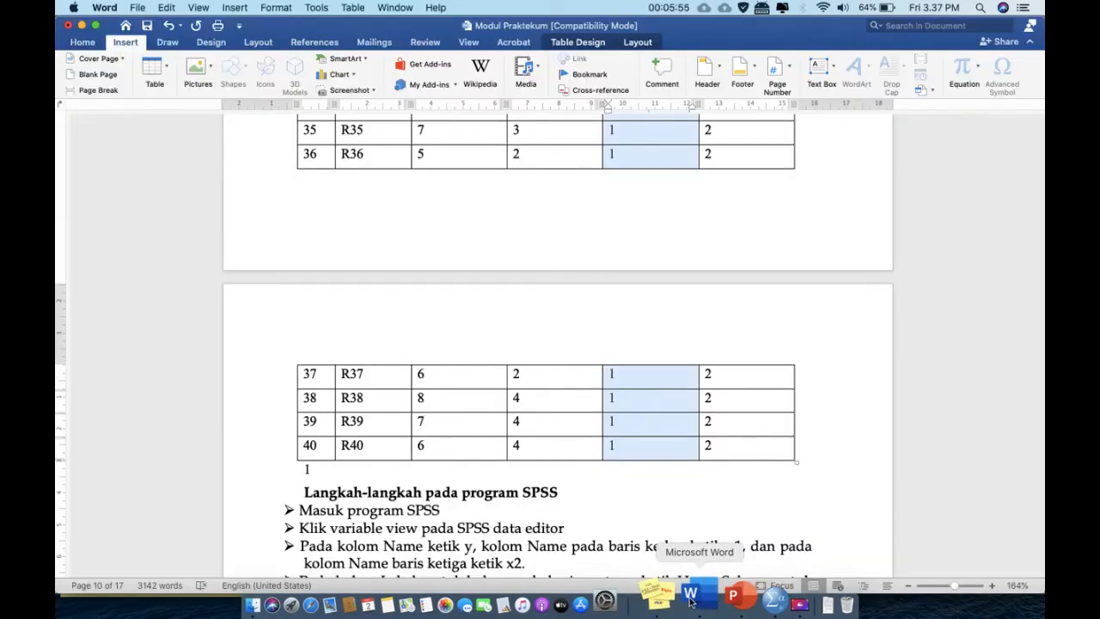
click(710, 499)
scroll(710, 498, down, 2)
scroll(710, 499, up, 10)
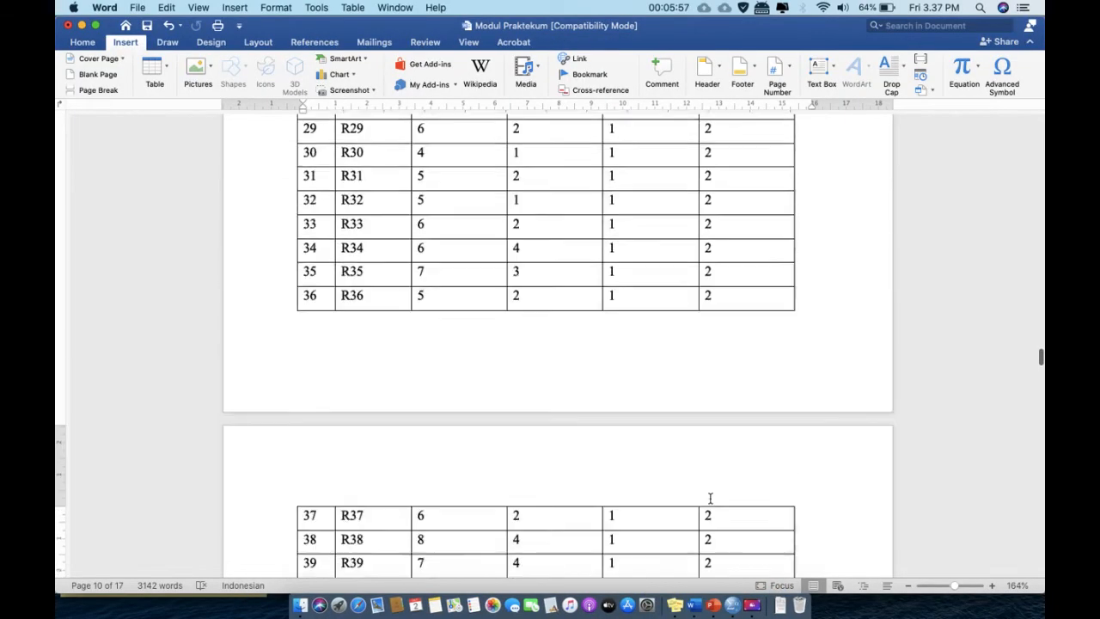
scroll(710, 499, up, 15)
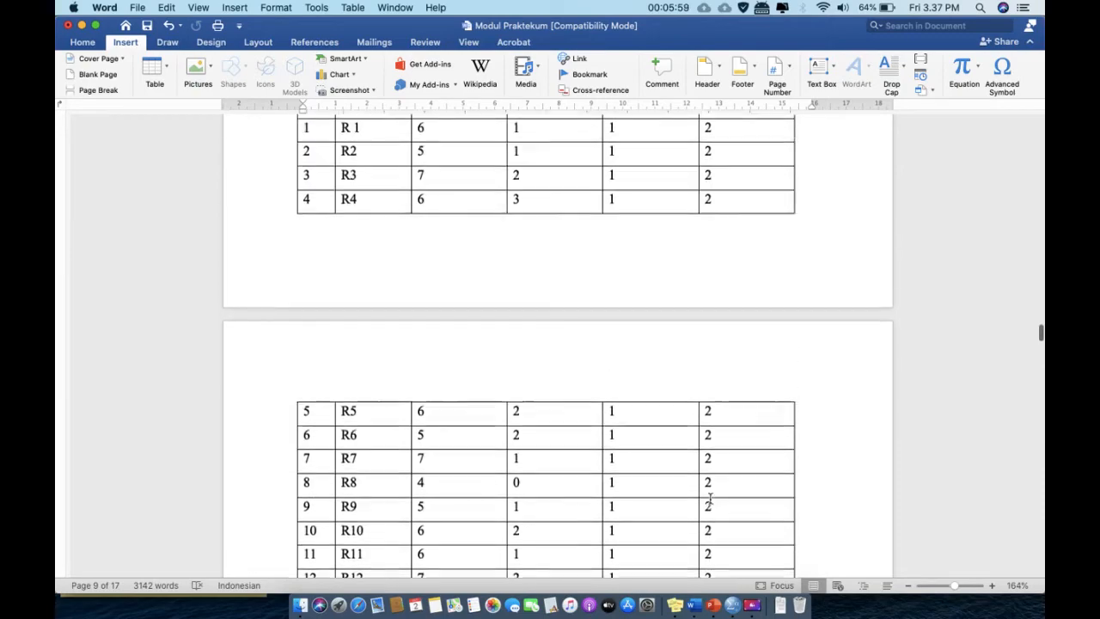
scroll(710, 499, up, 3)
scroll(710, 498, down, 7)
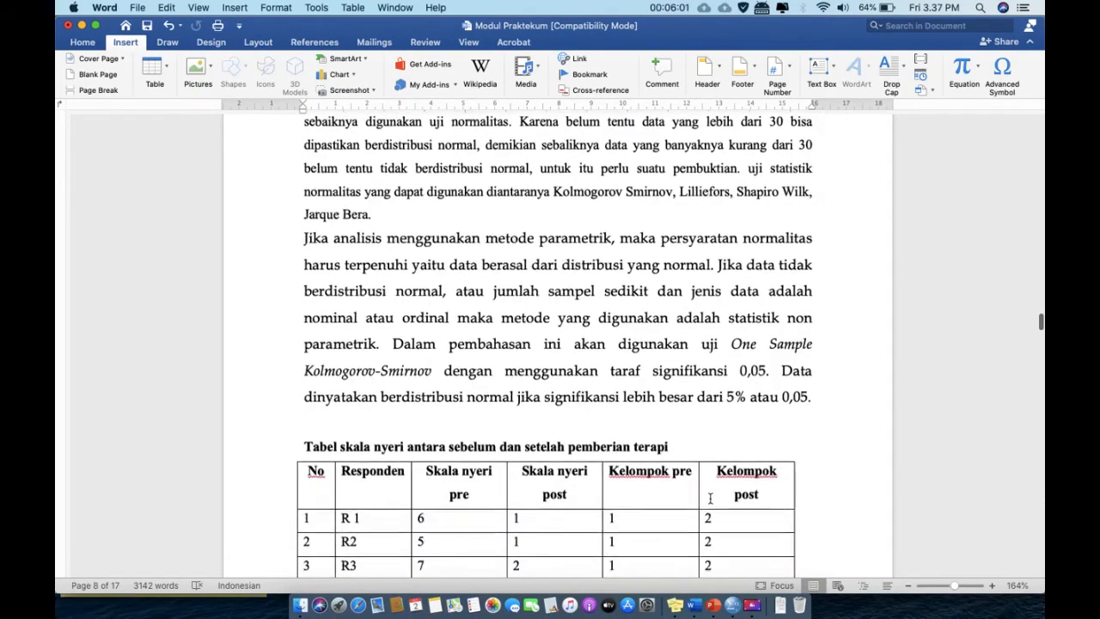
scroll(709, 498, down, 1)
double_click(517, 311)
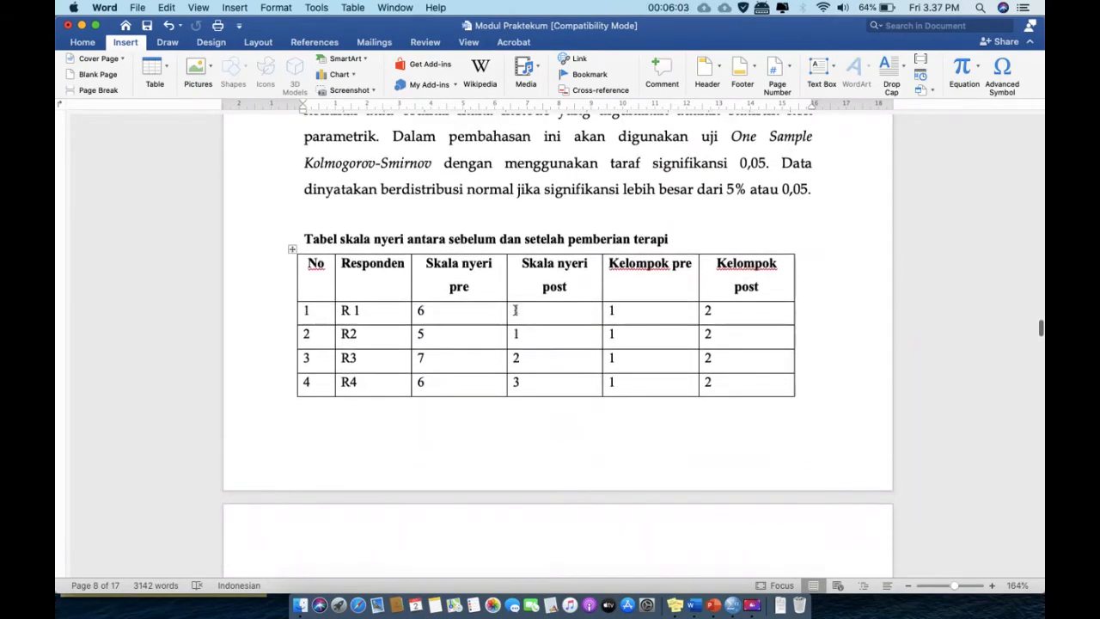
drag(533, 324, 552, 521)
scroll(552, 521, down, 1)
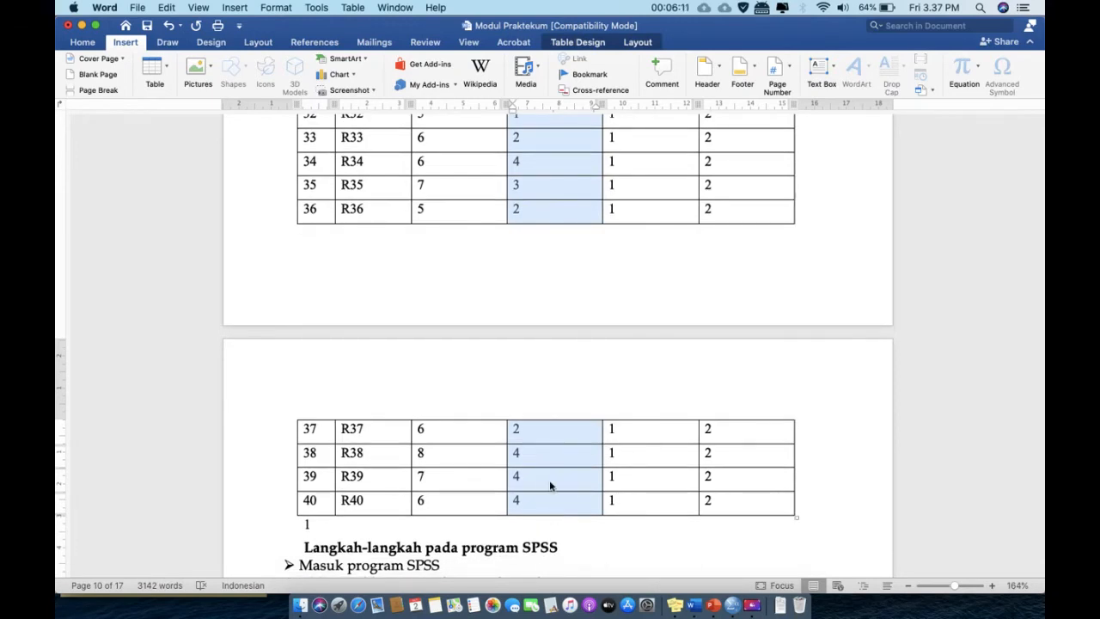
right_click(550, 483)
click(565, 389)
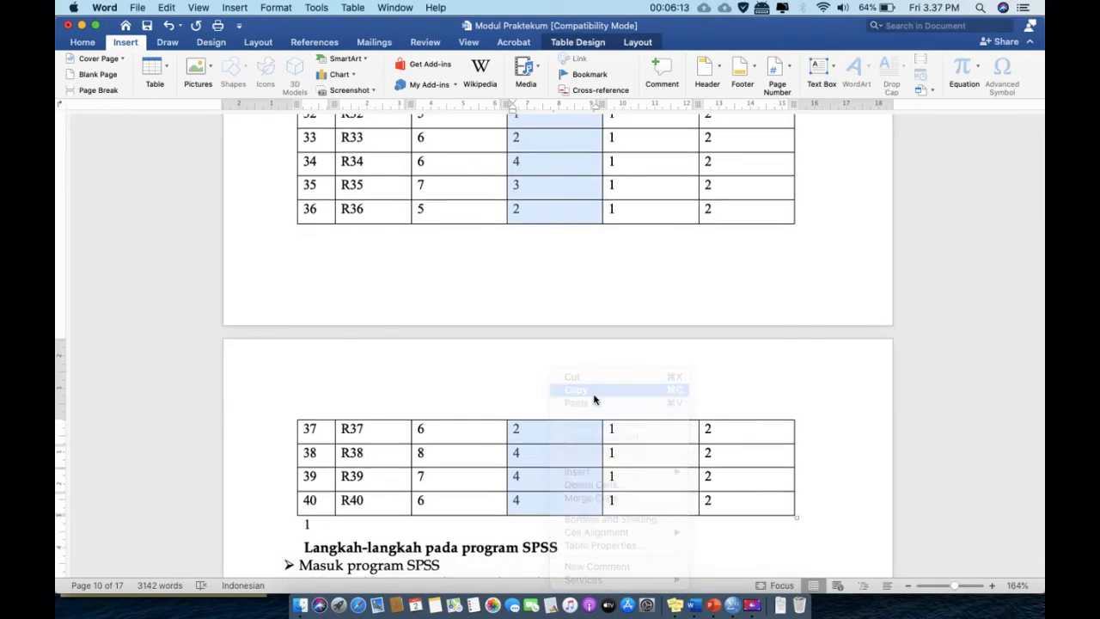
Step: Switch to SPSS and paste the copied post-therapy scores into SkorNyeriDismenorea starting at row 41
key(super+Tab)
click(154, 419)
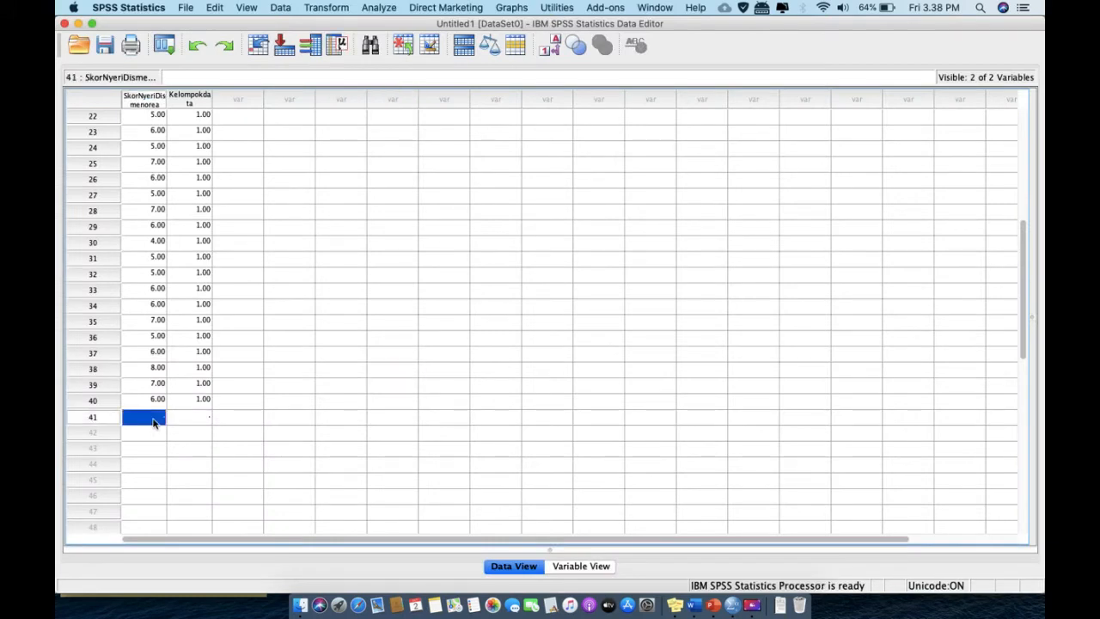
right_click(154, 421)
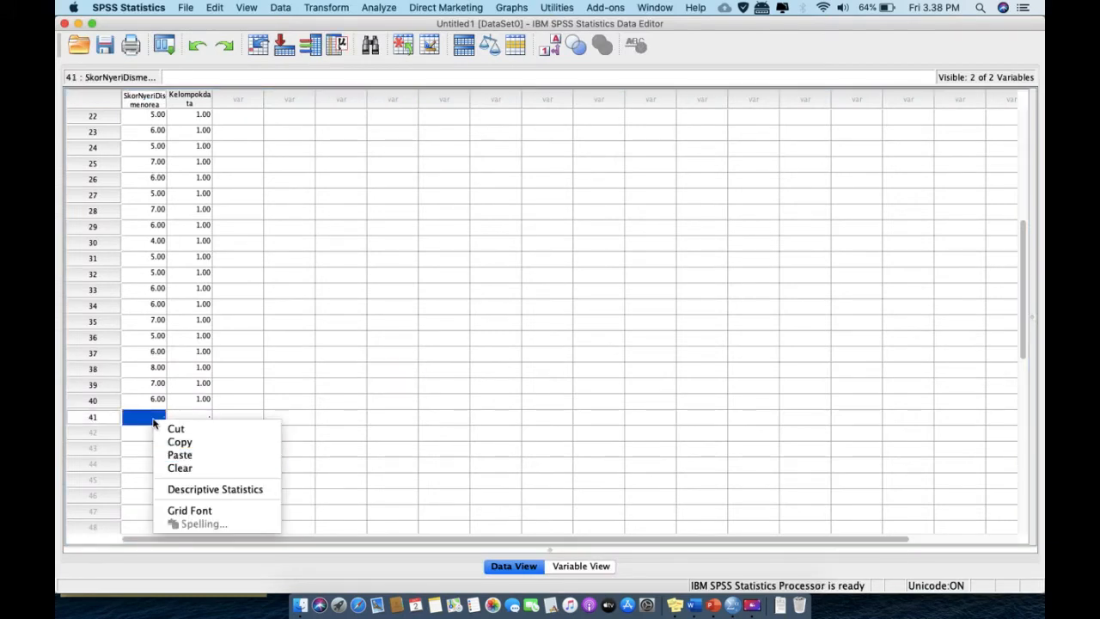
click(180, 454)
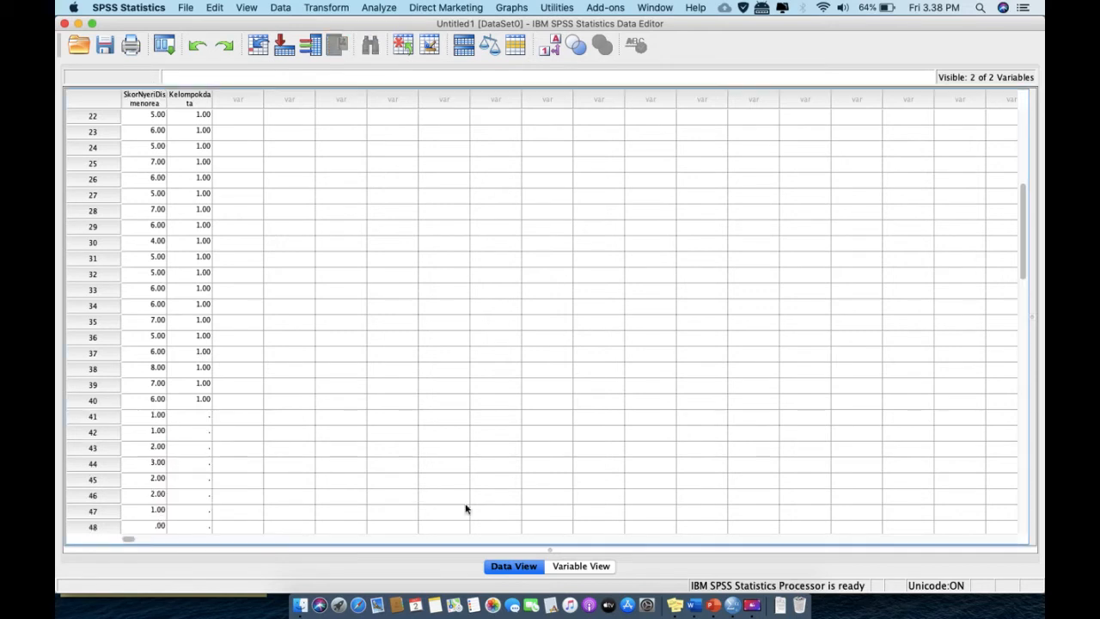
Step: Switch to Word and copy the "Kelompok post" values for respondents R1 to R40 from the pain-scale table
click(688, 594)
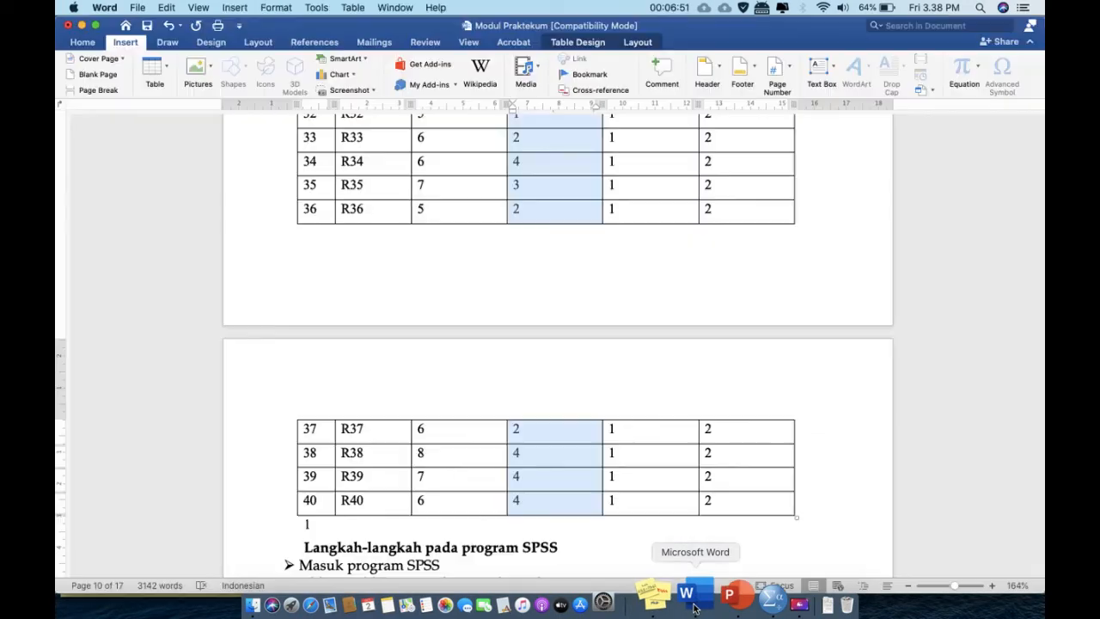
scroll(768, 273, down, 2)
scroll(769, 274, up, 12)
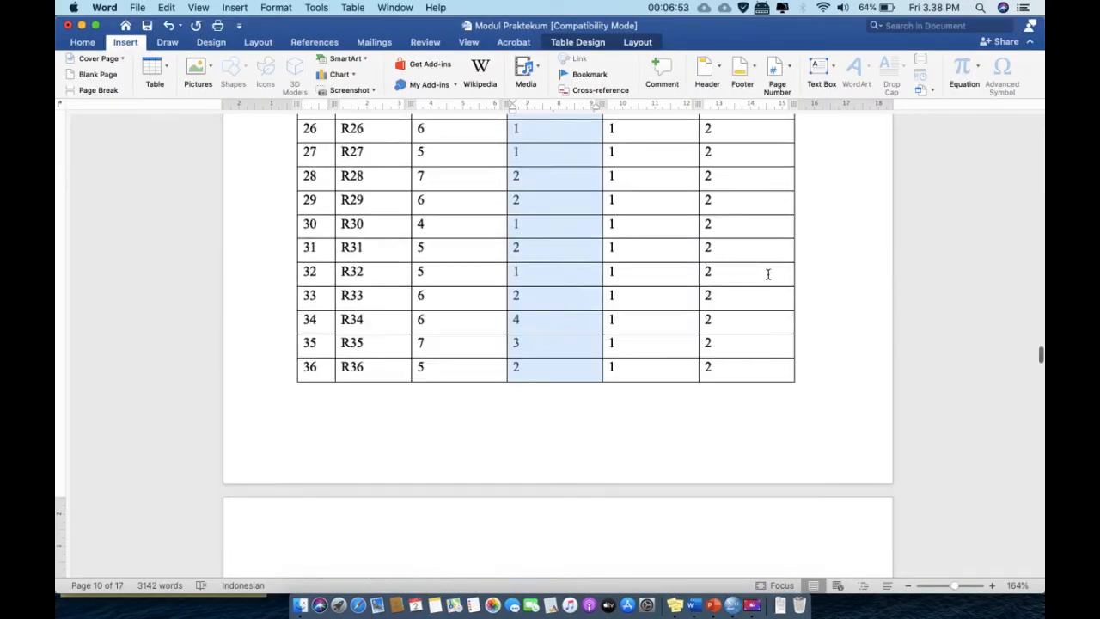
scroll(768, 274, up, 10)
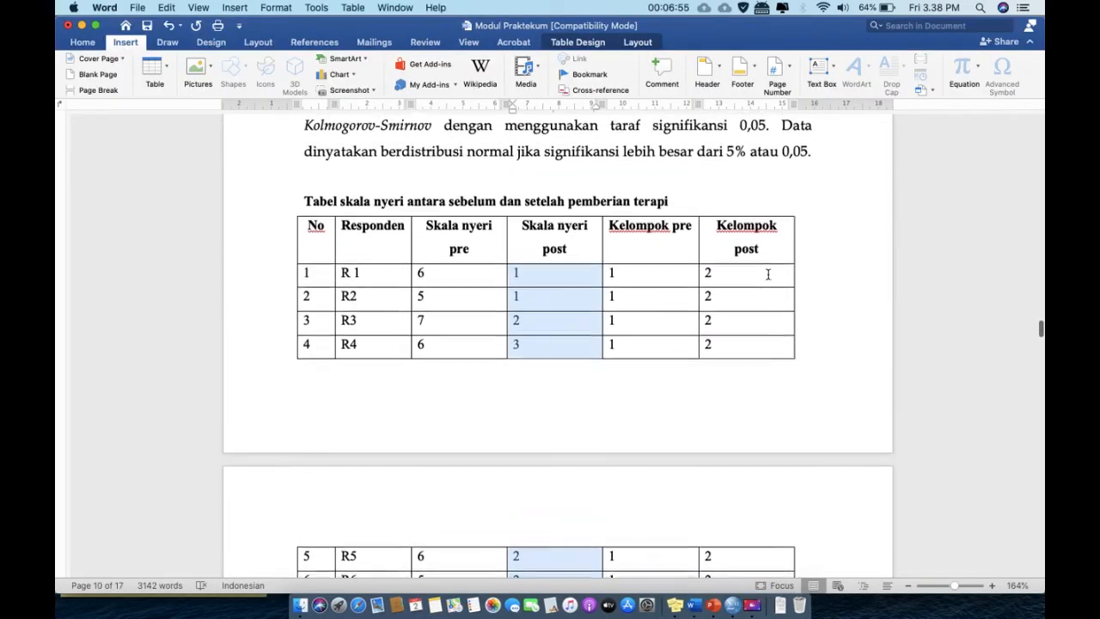
drag(707, 273, 754, 595)
scroll(756, 591, down, 10)
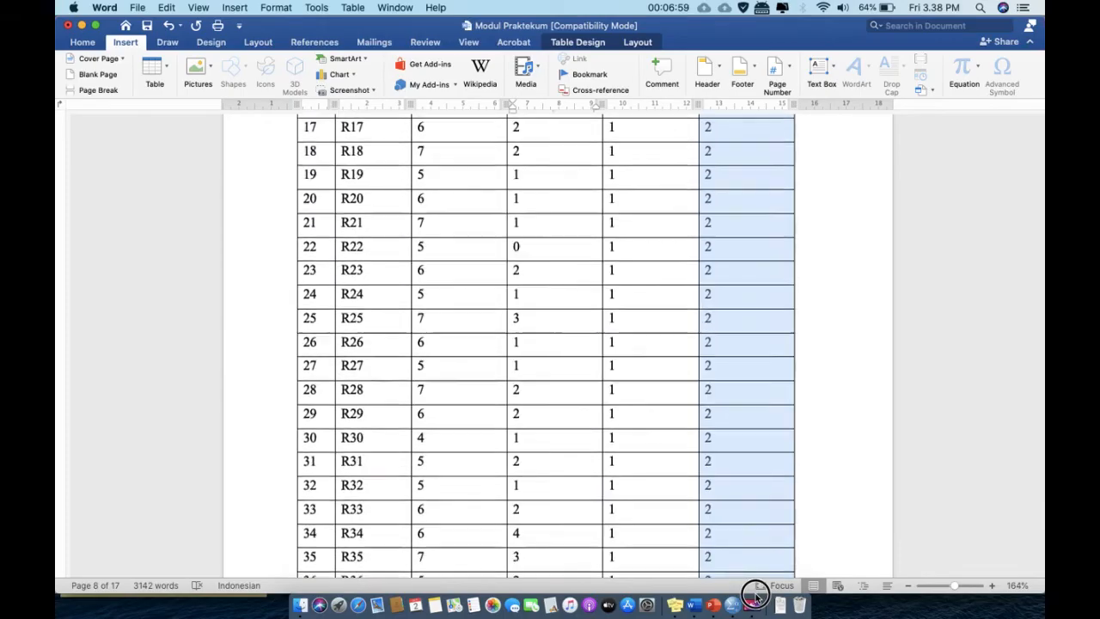
scroll(763, 545, down, 8)
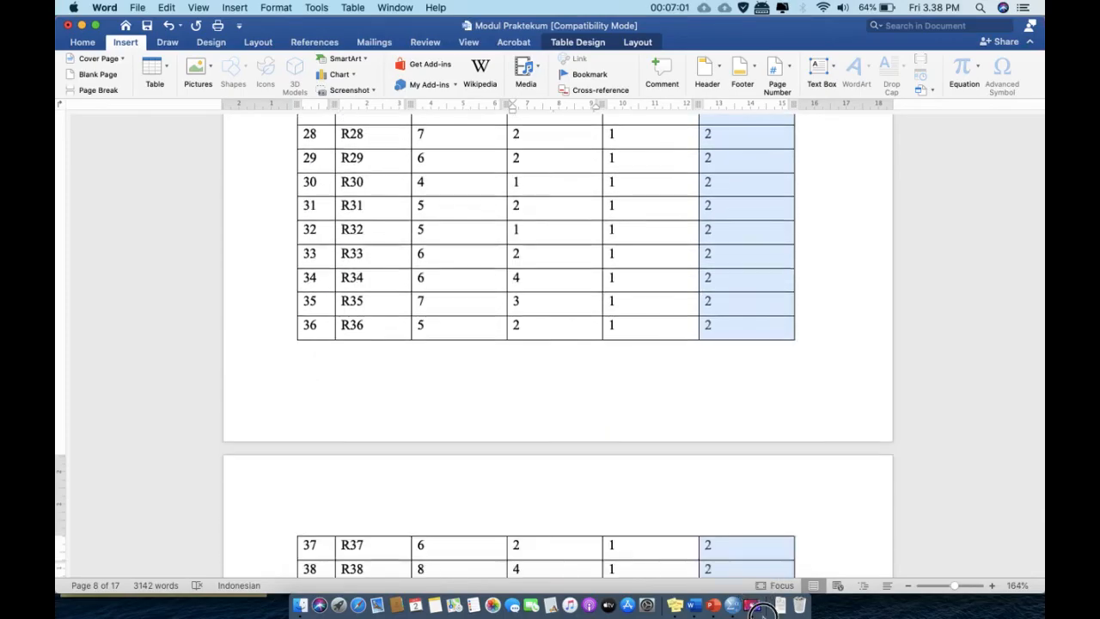
click(749, 331)
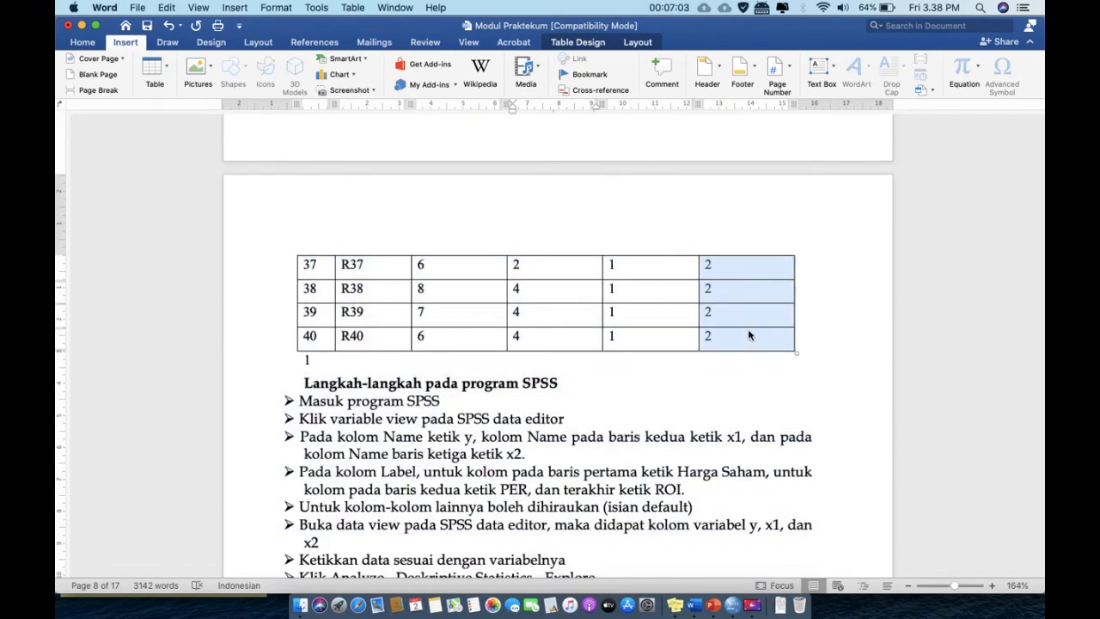
right_click(732, 318)
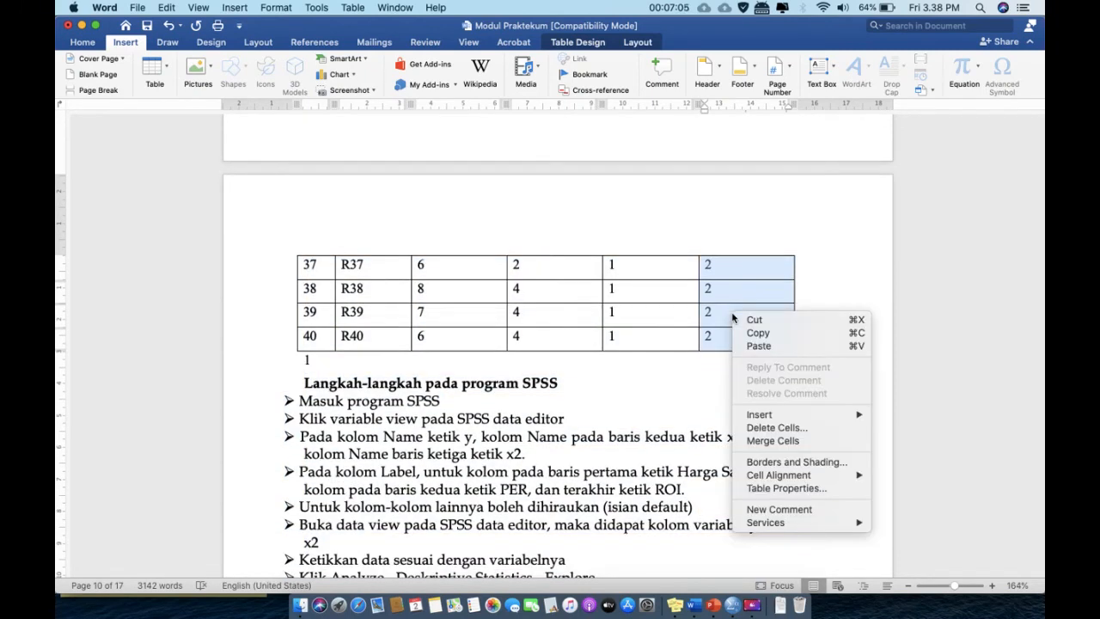
click(756, 335)
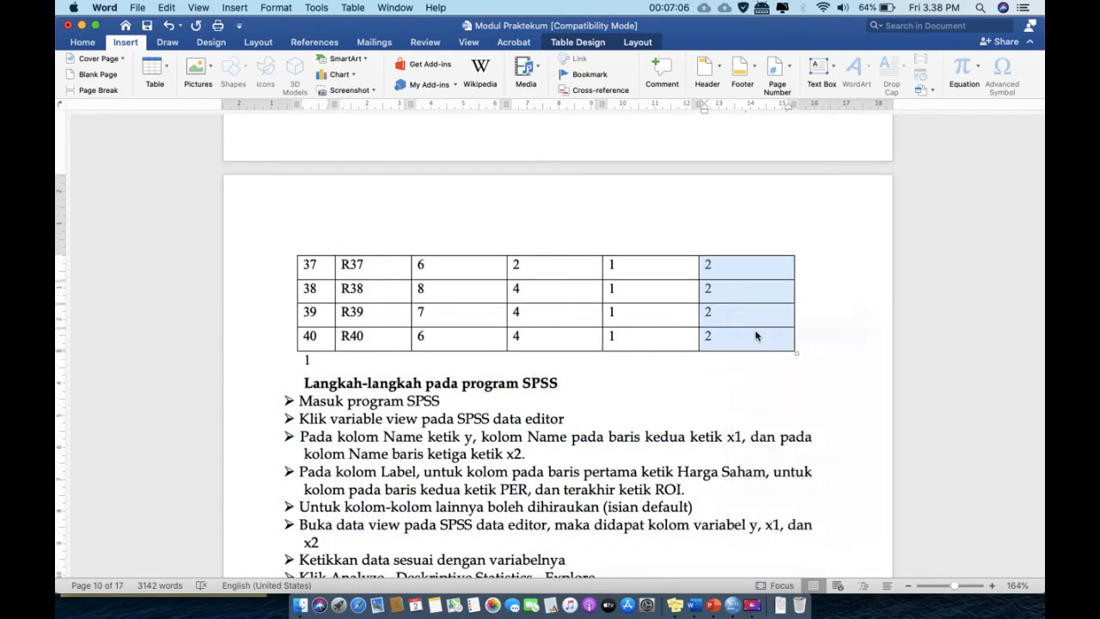
Step: Switch to SPSS and paste the copied post-therapy group codes into Kelompokdata starting at row 41
click(735, 606)
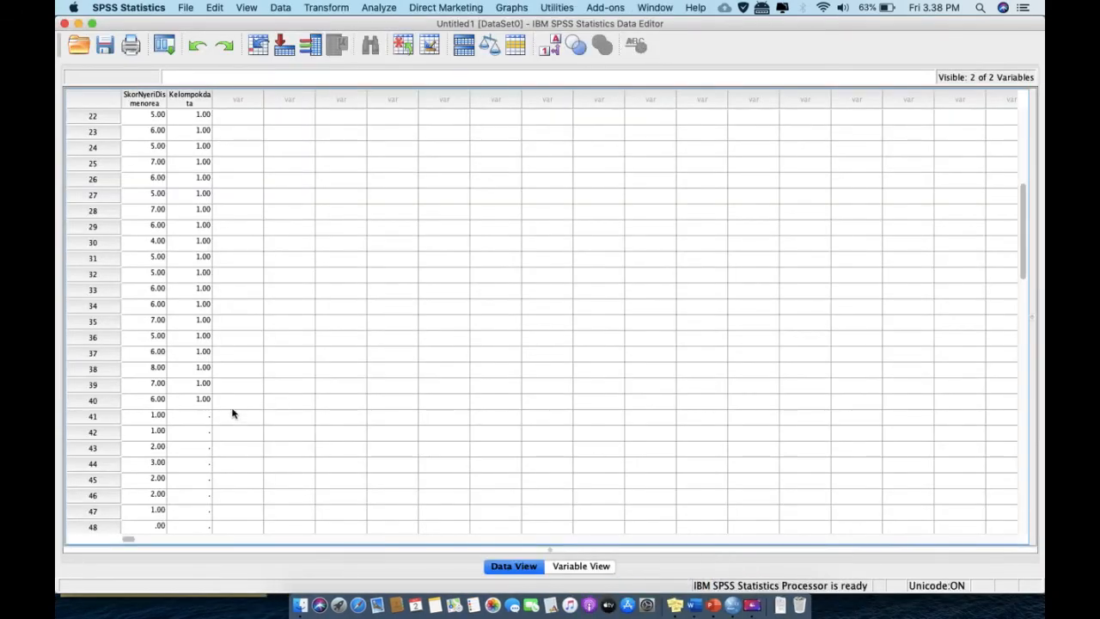
click(194, 418)
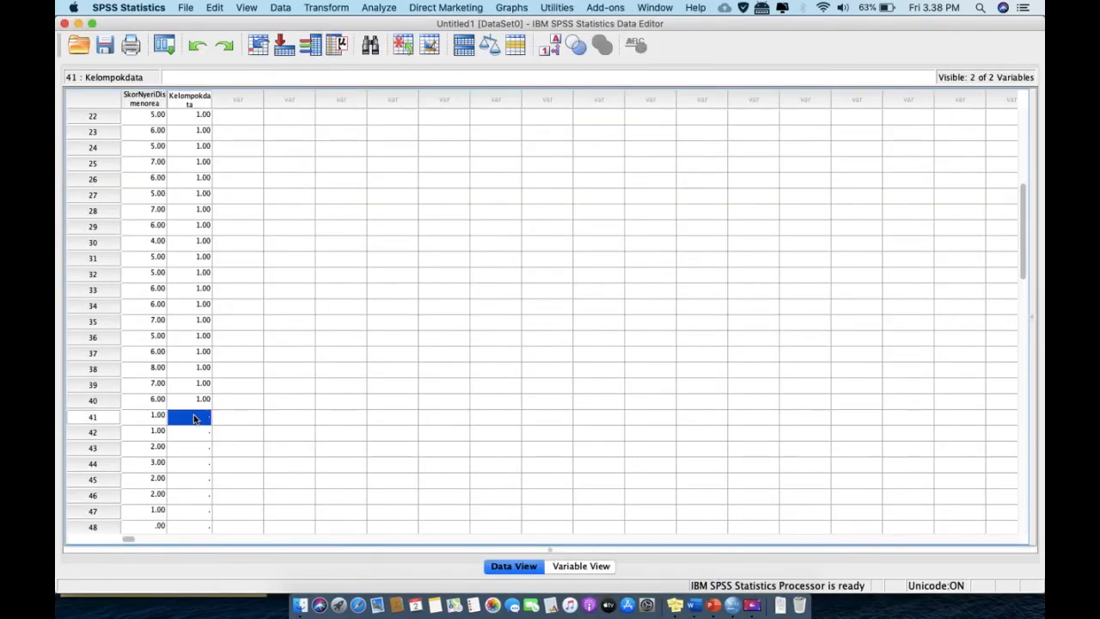
right_click(194, 417)
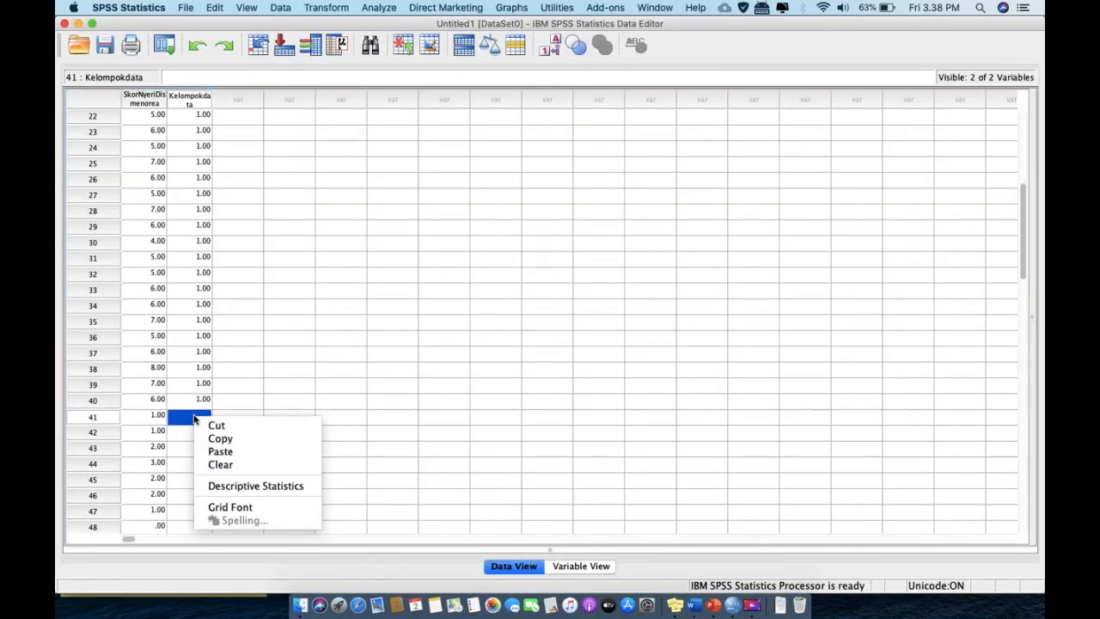
click(220, 452)
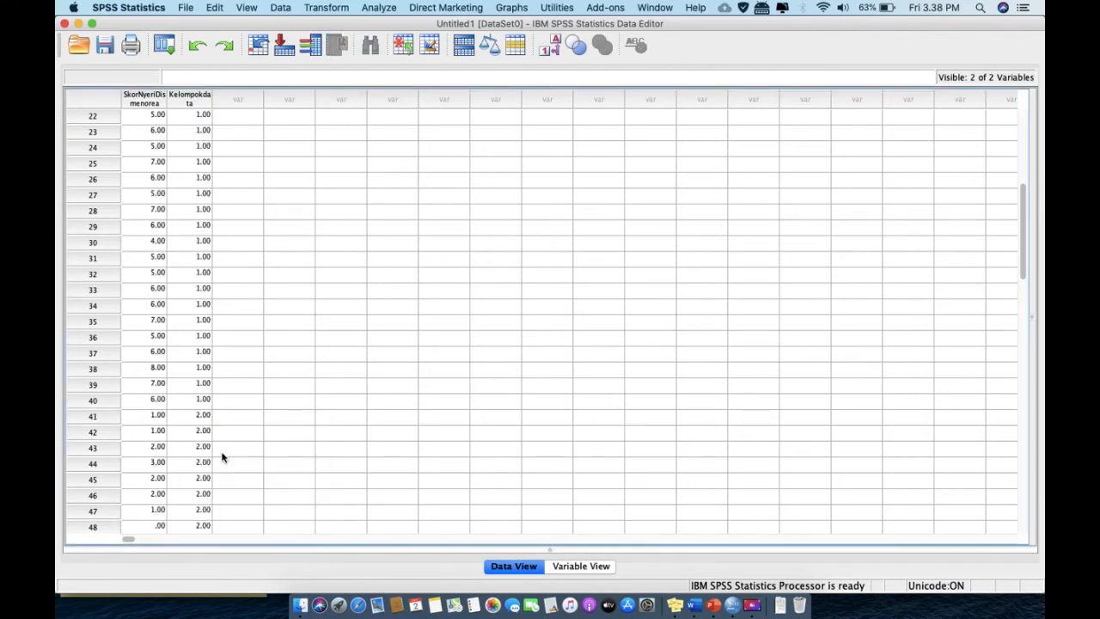
Step: Clear the empty case in row 81 below the last data record
scroll(222, 457, down, 8)
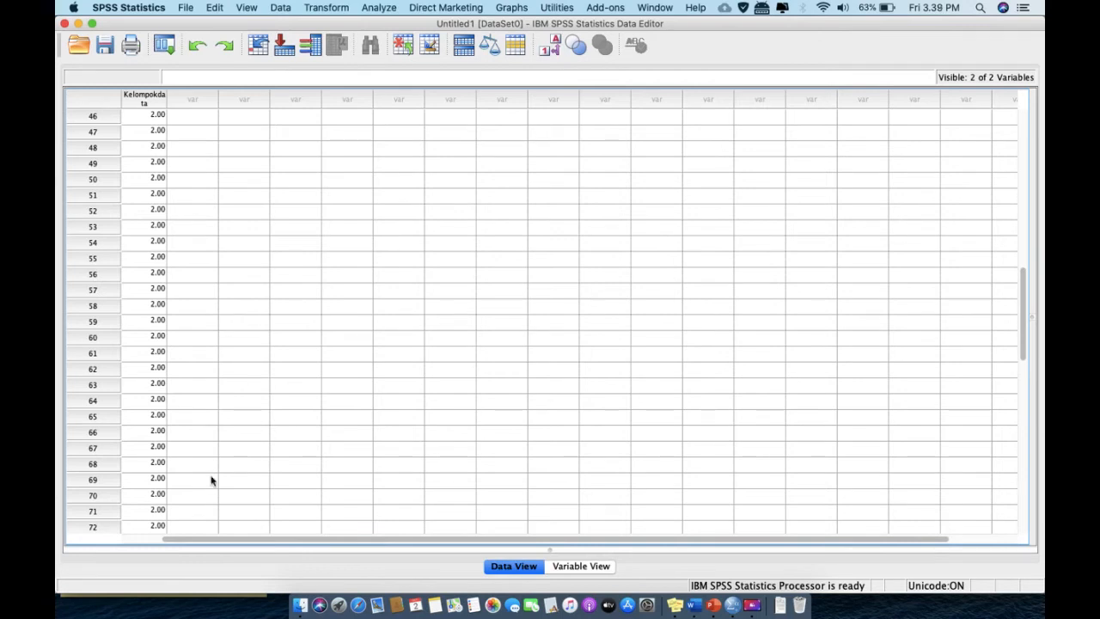
scroll(211, 480, left, 2)
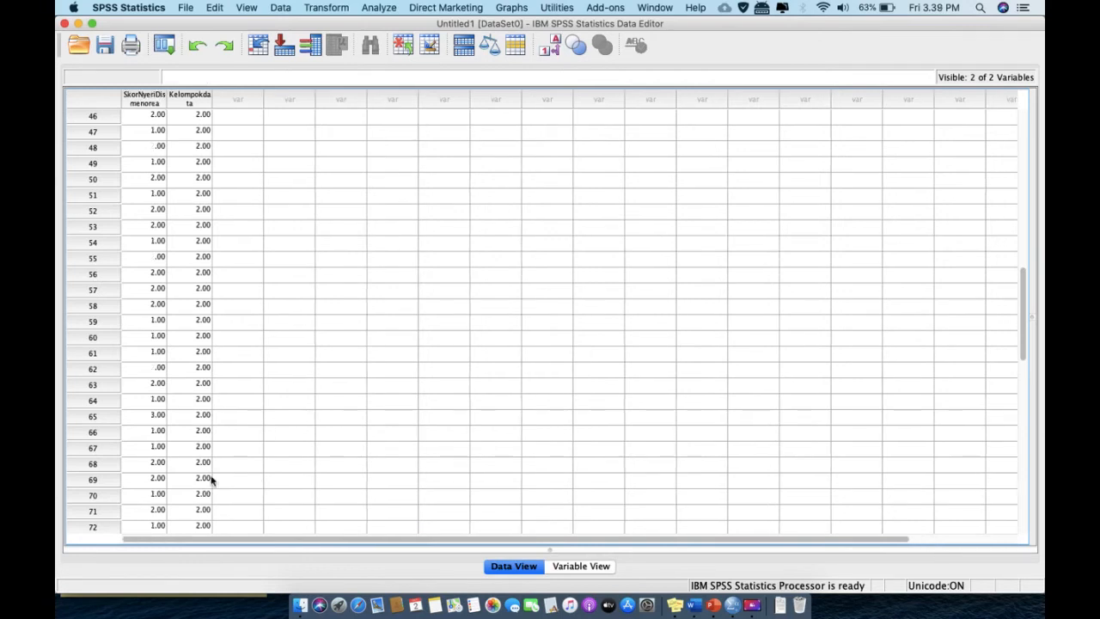
scroll(211, 480, down, 9)
scroll(211, 480, up, 3)
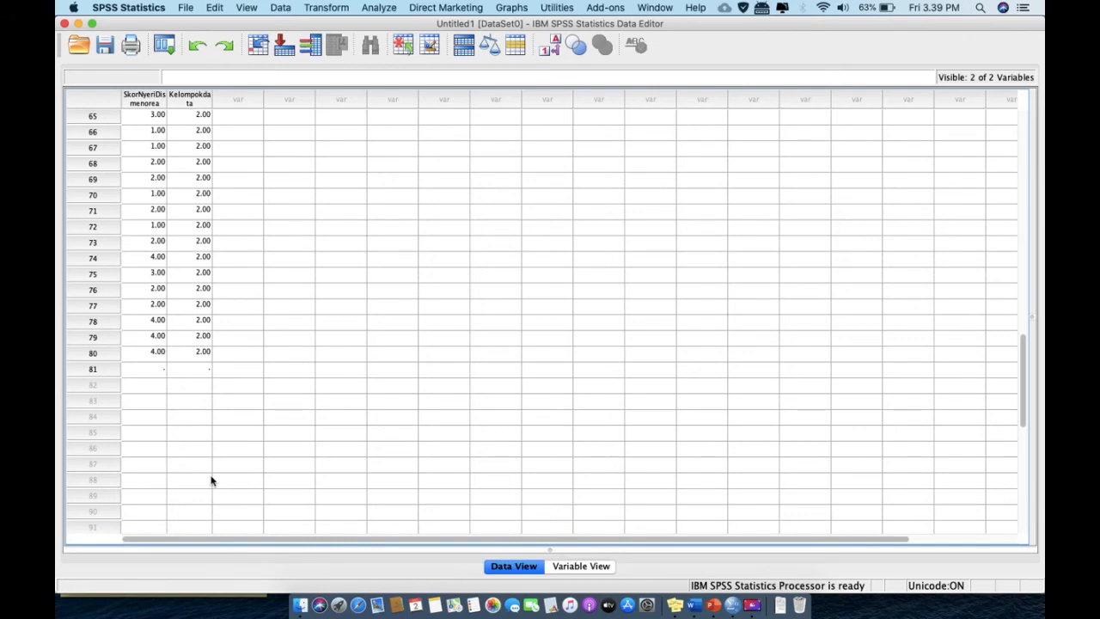
click(96, 371)
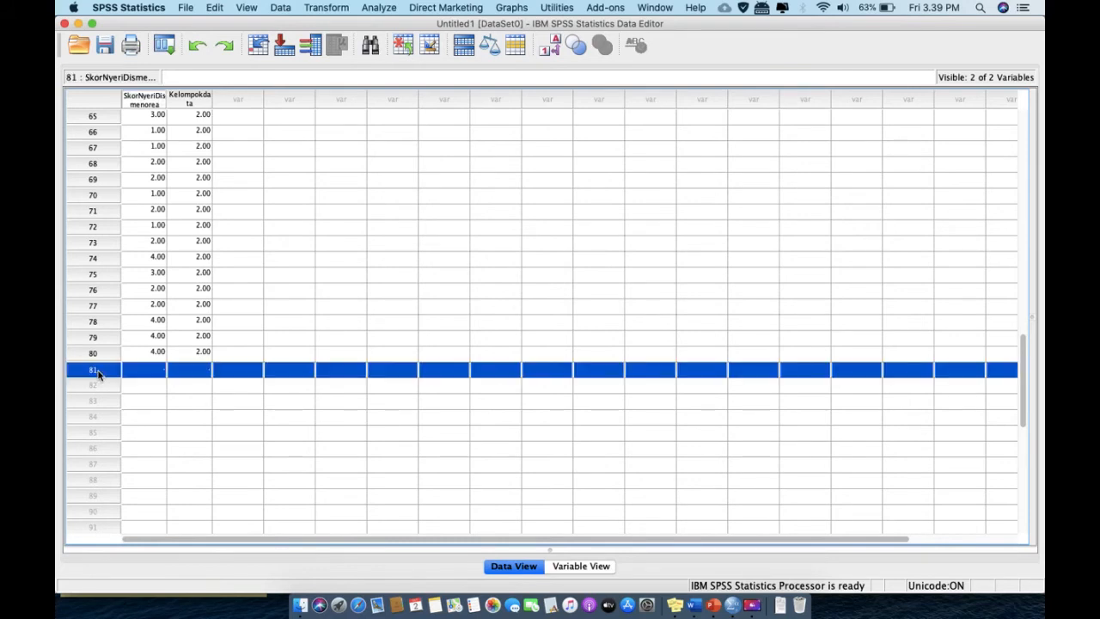
right_click(97, 374)
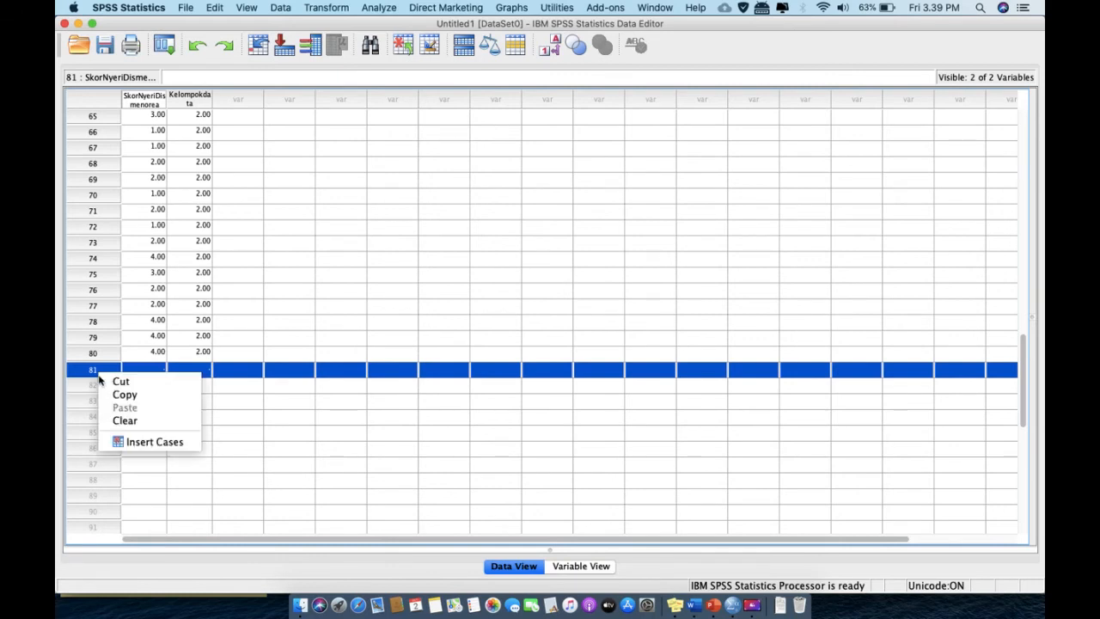
click(118, 421)
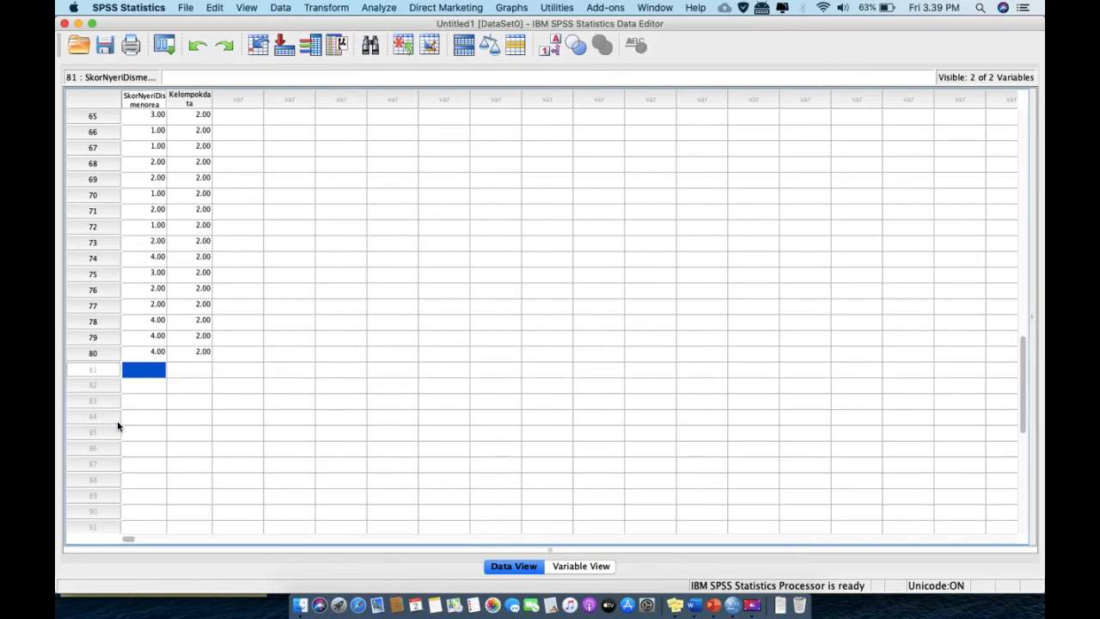
click(239, 367)
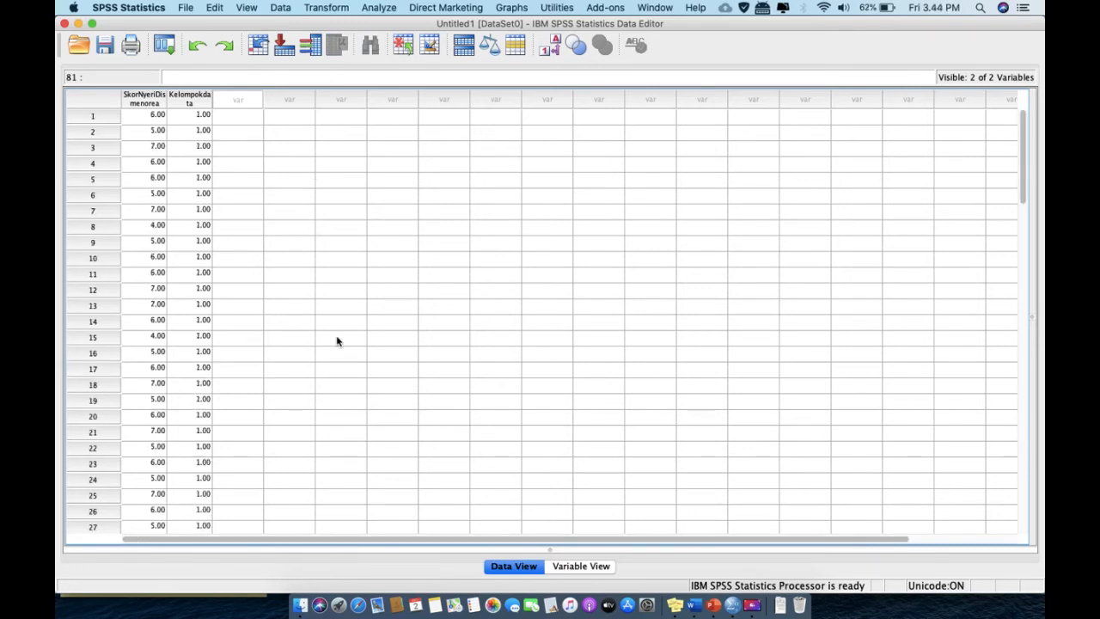
Step: Review the pre- and post-therapy scores and their group codes throughout the data grid
scroll(336, 341, down, 6)
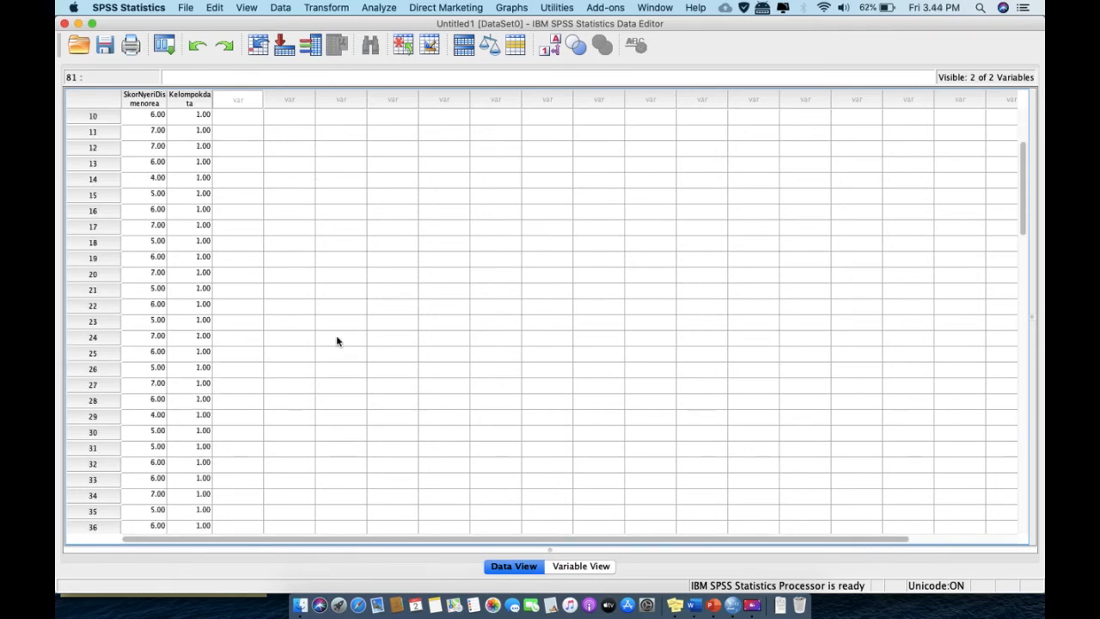
click(337, 340)
scroll(337, 341, down, 5)
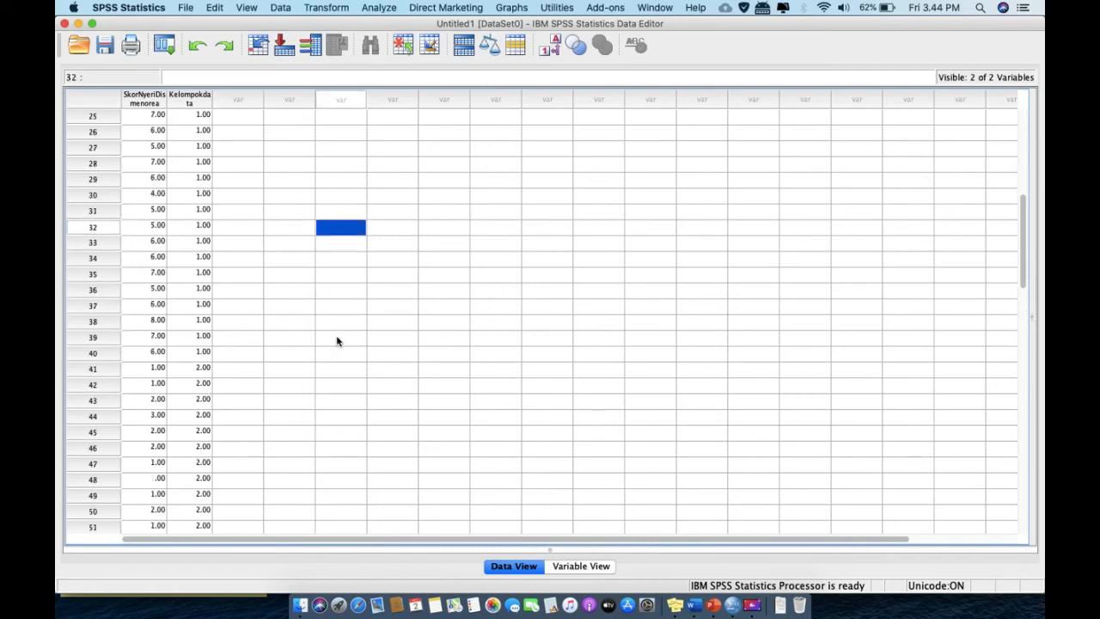
scroll(337, 341, down, 10)
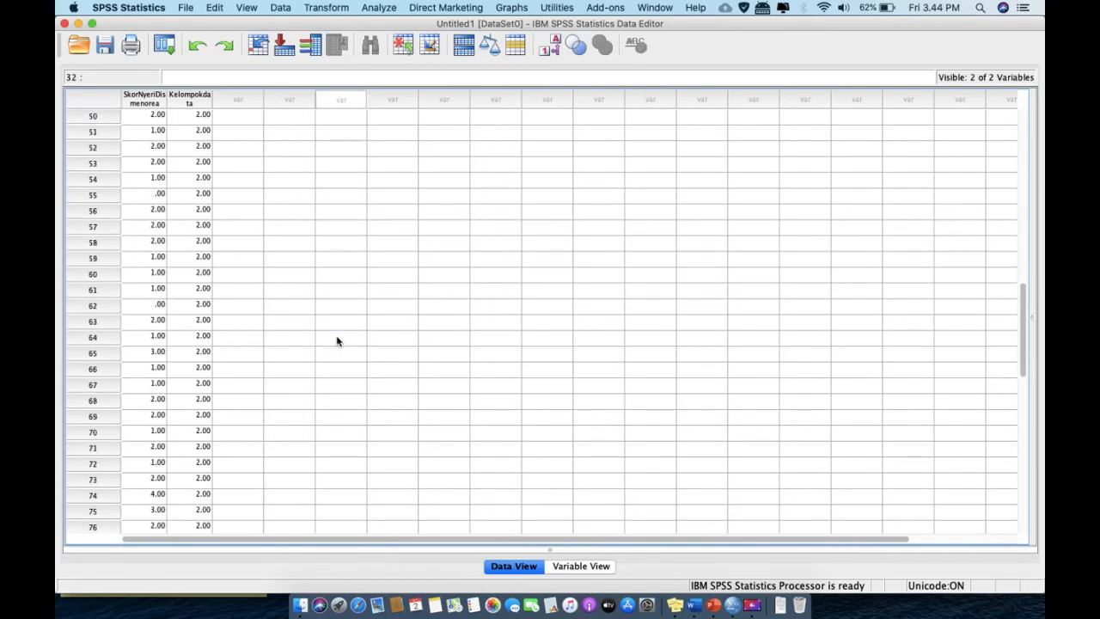
scroll(337, 341, up, 19)
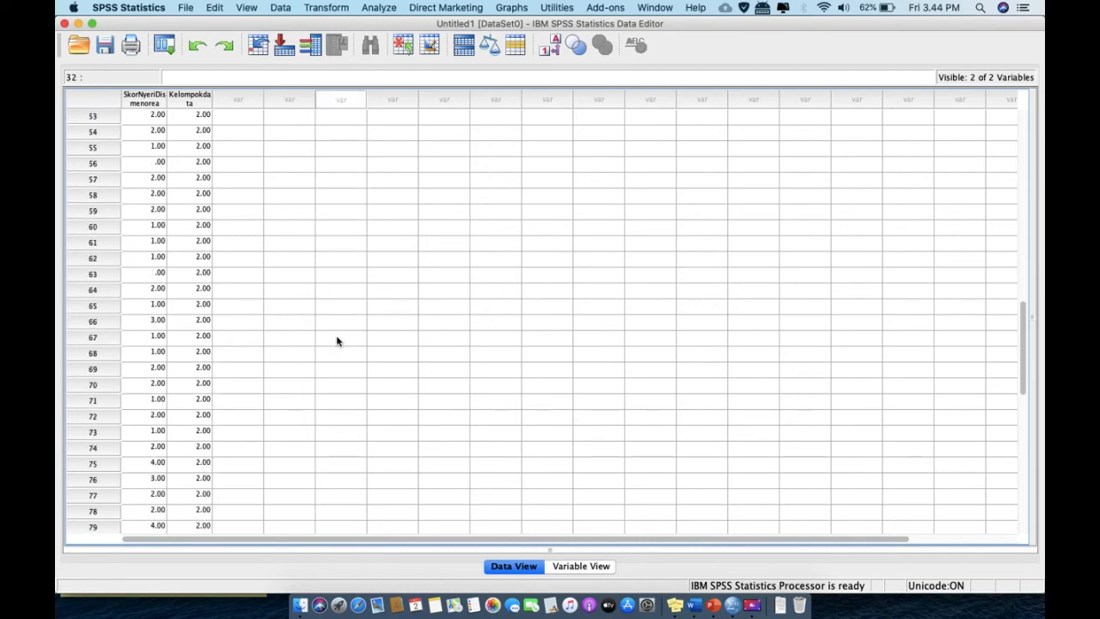
scroll(337, 342, right, 2)
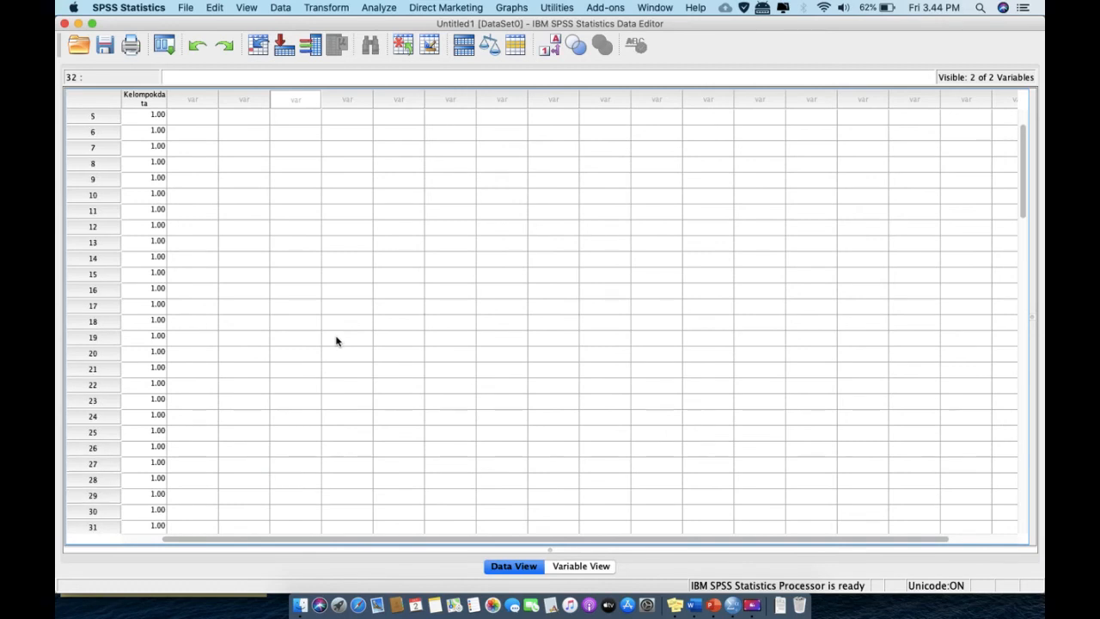
scroll(272, 350, down, 1)
scroll(272, 350, right, 2)
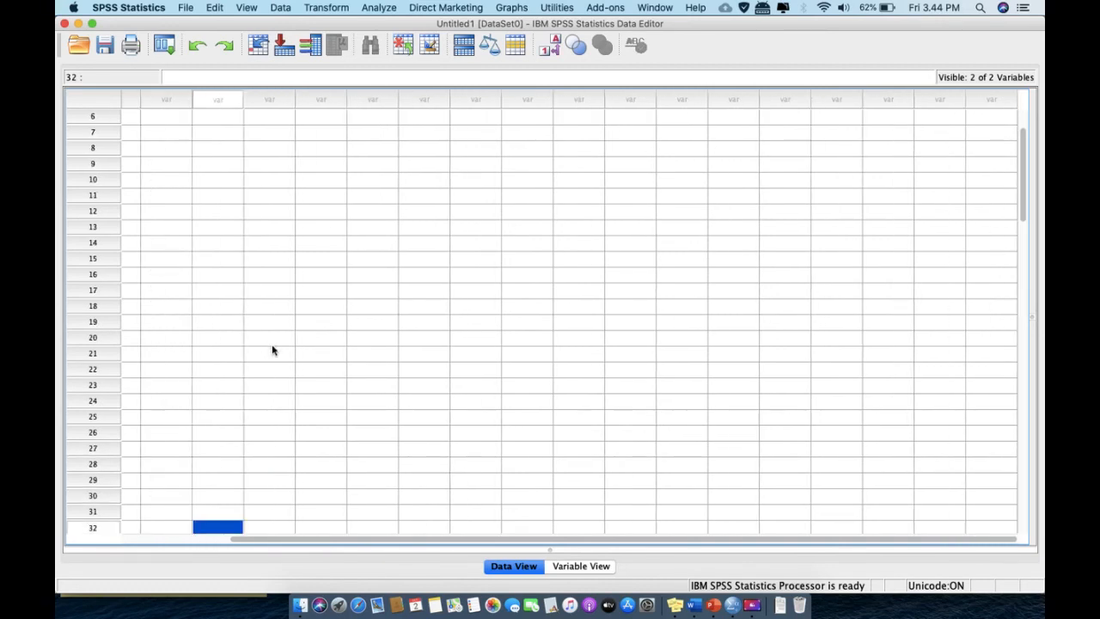
Step: Set up a One-Way ANOVA with SkorNyeriDismenorea as the dependent variable and Kelompokdata as the factor
scroll(273, 350, left, 3)
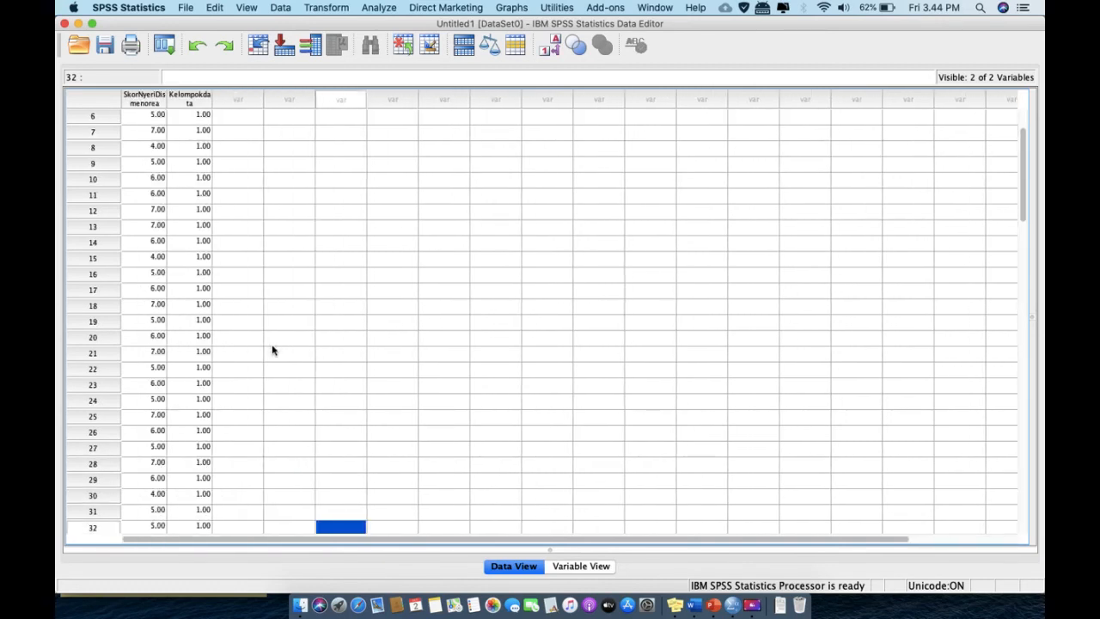
click(386, 10)
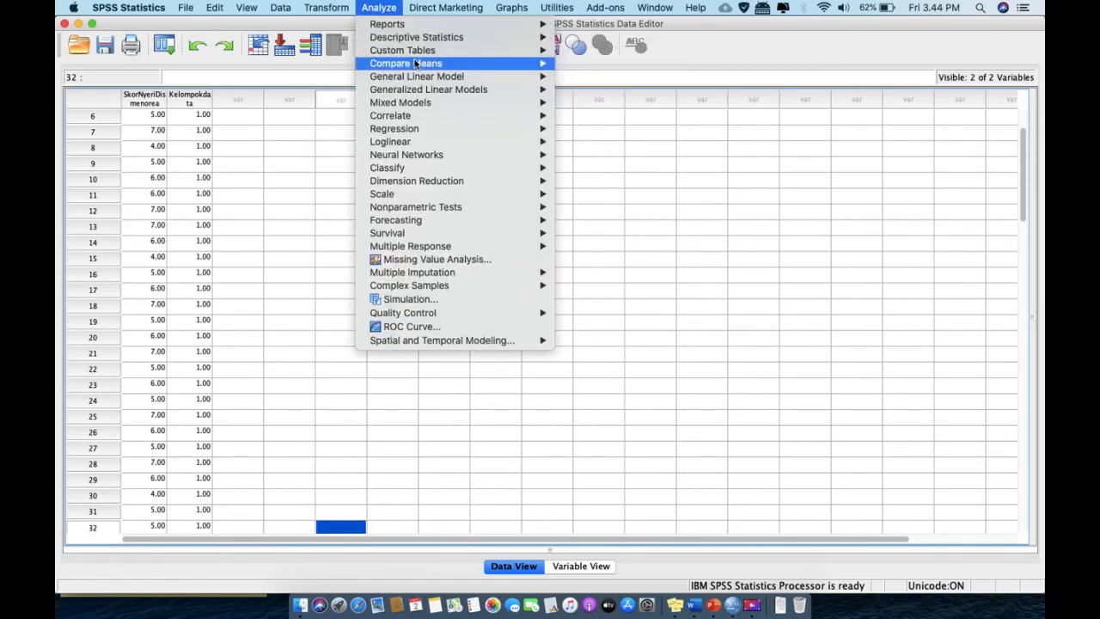
mouse_move(417, 65)
click(624, 135)
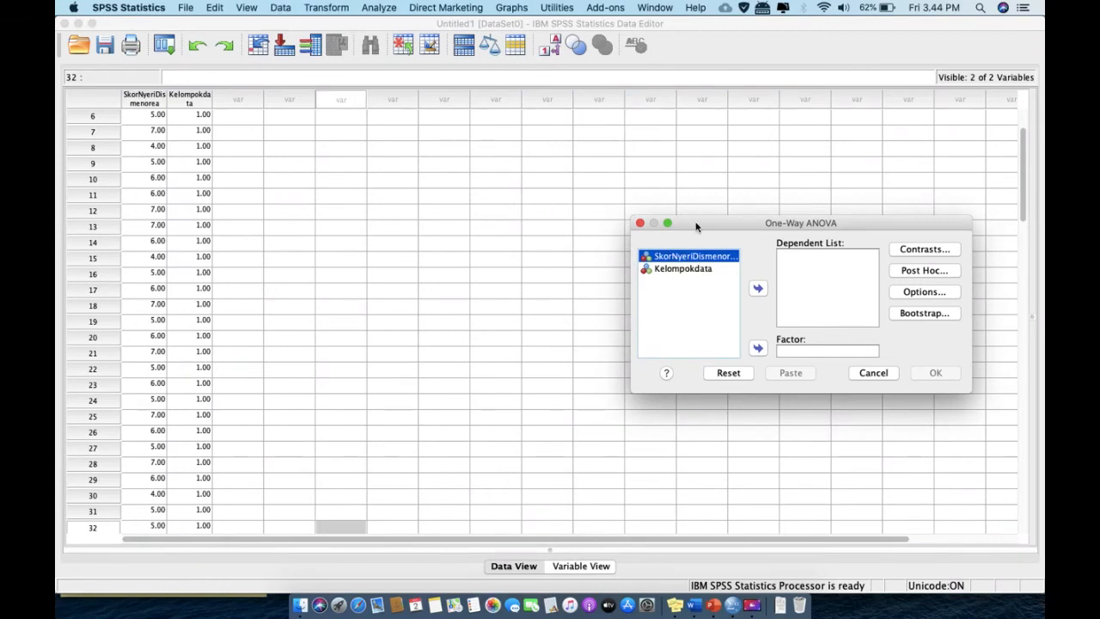
click(732, 275)
click(758, 290)
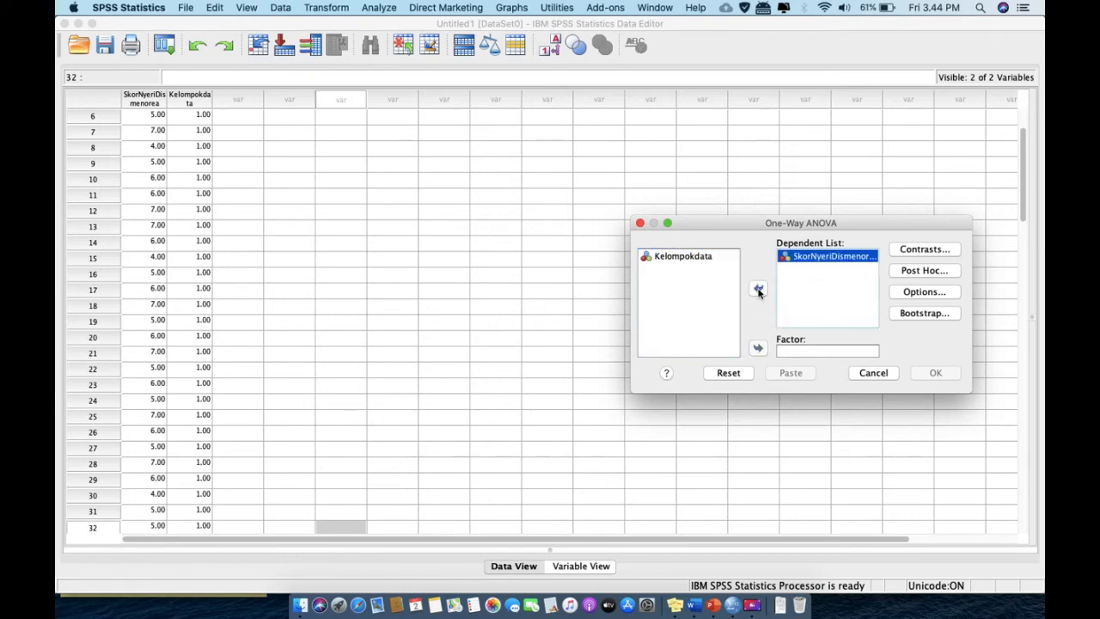
click(709, 257)
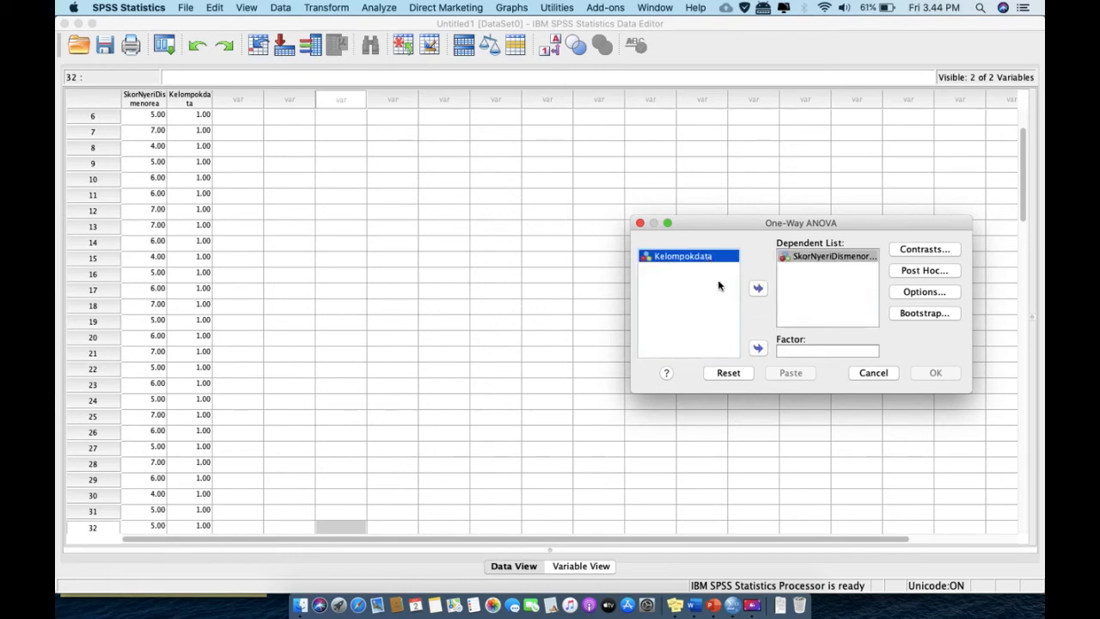
click(758, 349)
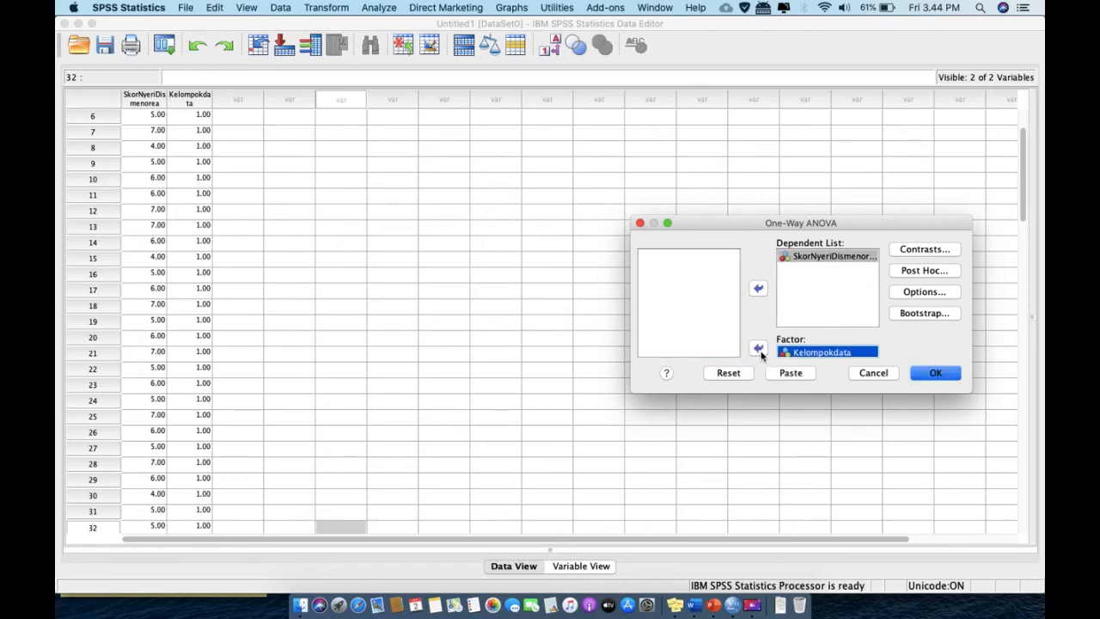
Step: Include the homogeneity of variance test in the One-Way ANOVA options and run the analysis
click(938, 295)
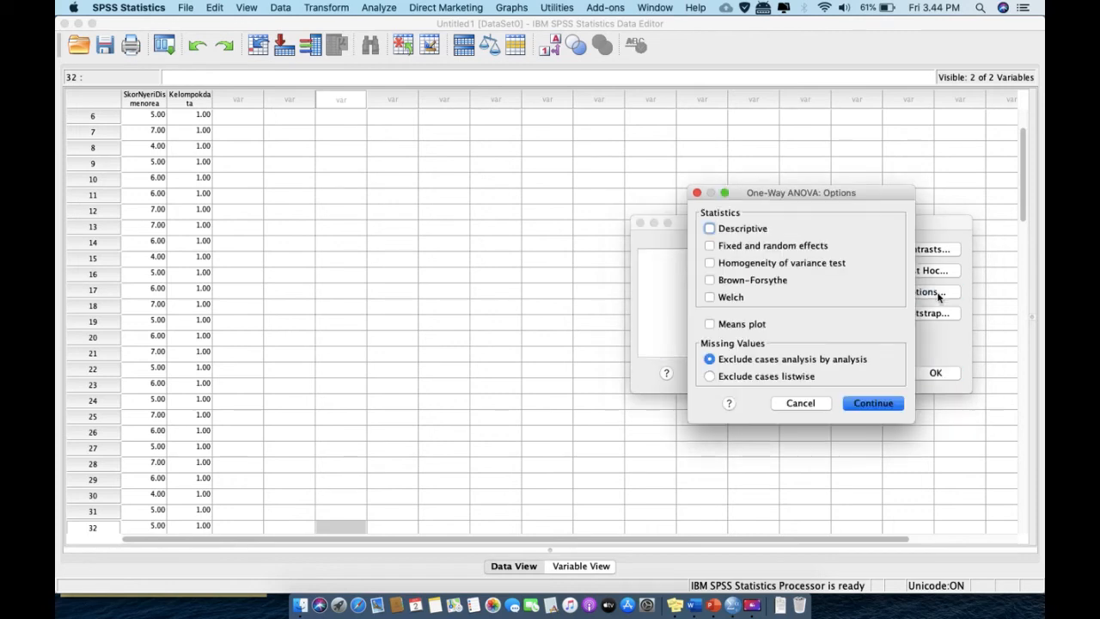
click(710, 264)
click(864, 409)
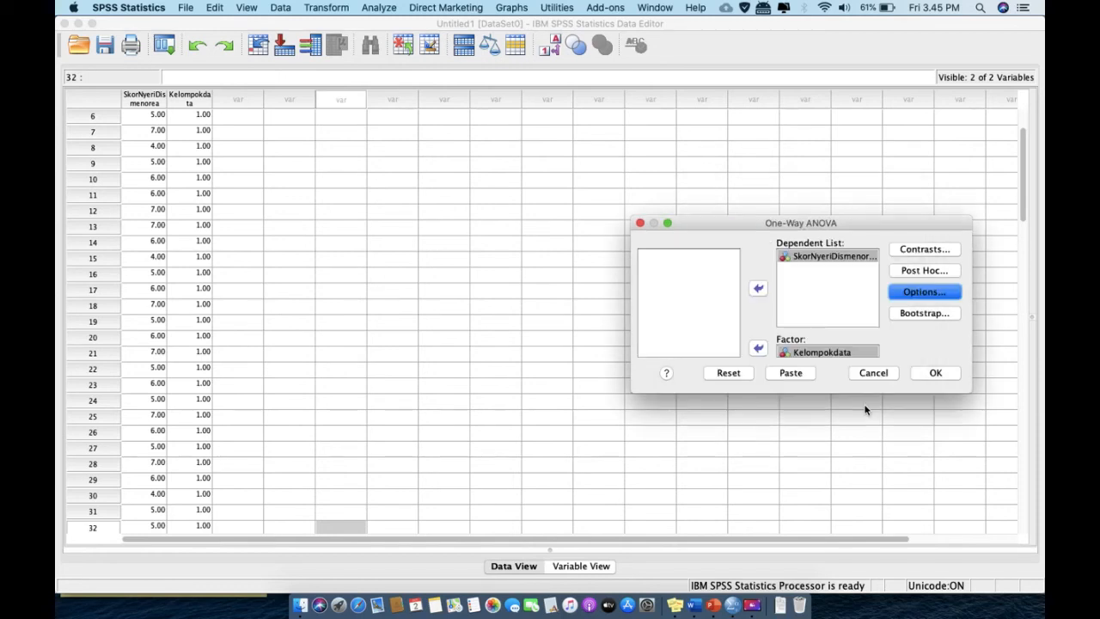
click(934, 373)
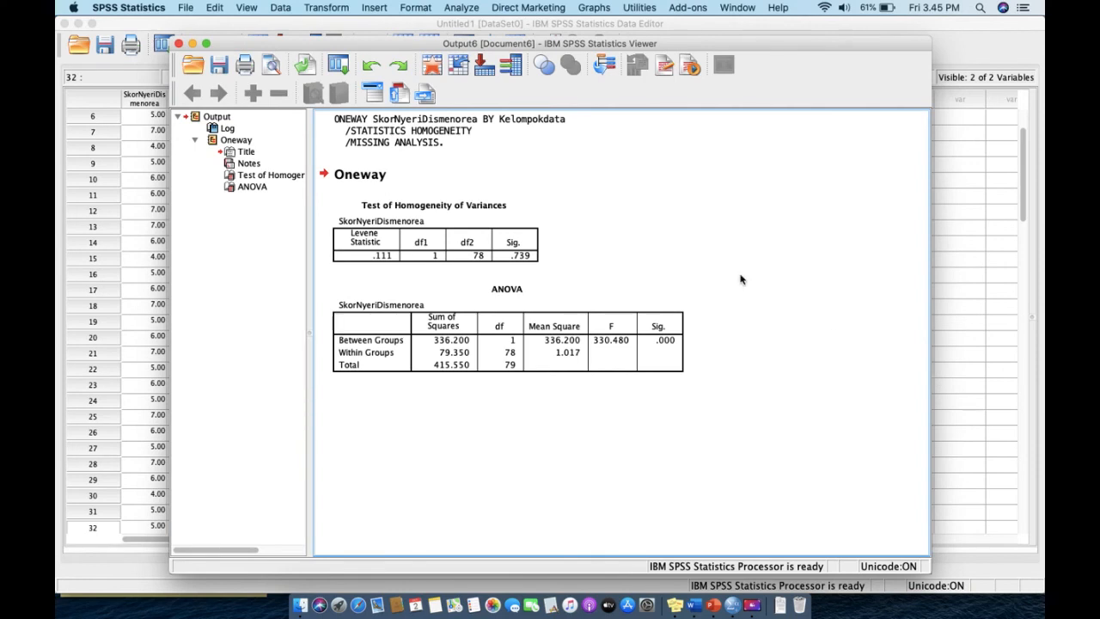
Step: Examine the Levene test's significance, and switch to PowerPoint to read the decision criteria on the "Uji homogenitas" slide
click(514, 248)
click(713, 604)
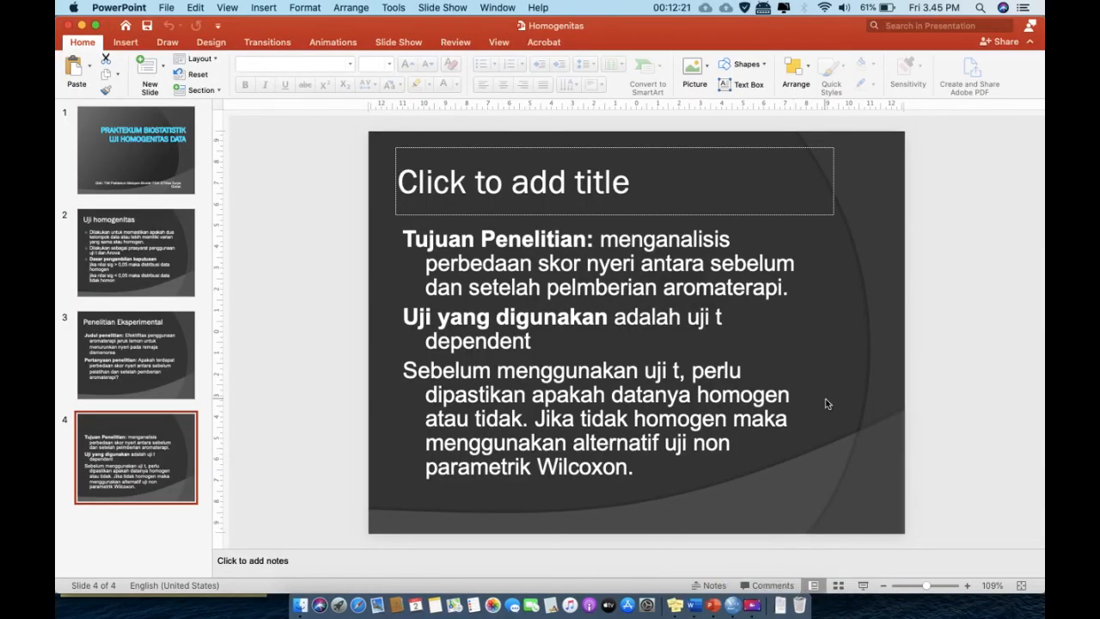
scroll(827, 402, up, 1)
scroll(825, 400, up, 2)
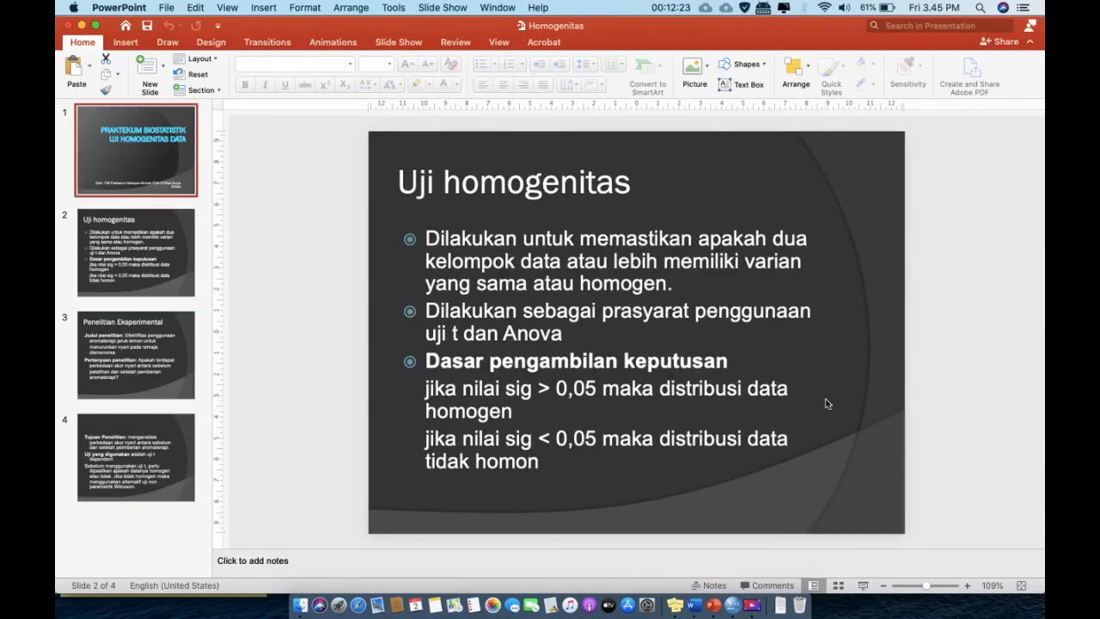
scroll(826, 401, down, 1)
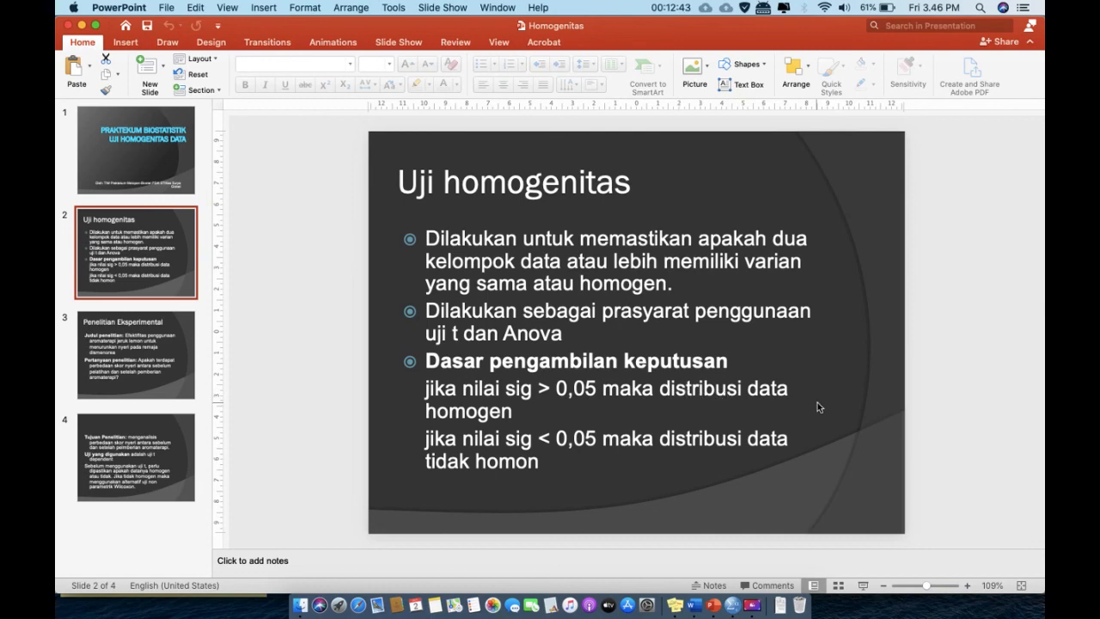
Step: Switch to SPSS to recheck the homogeneity test output, and return to the decision criteria in PowerPoint
click(733, 607)
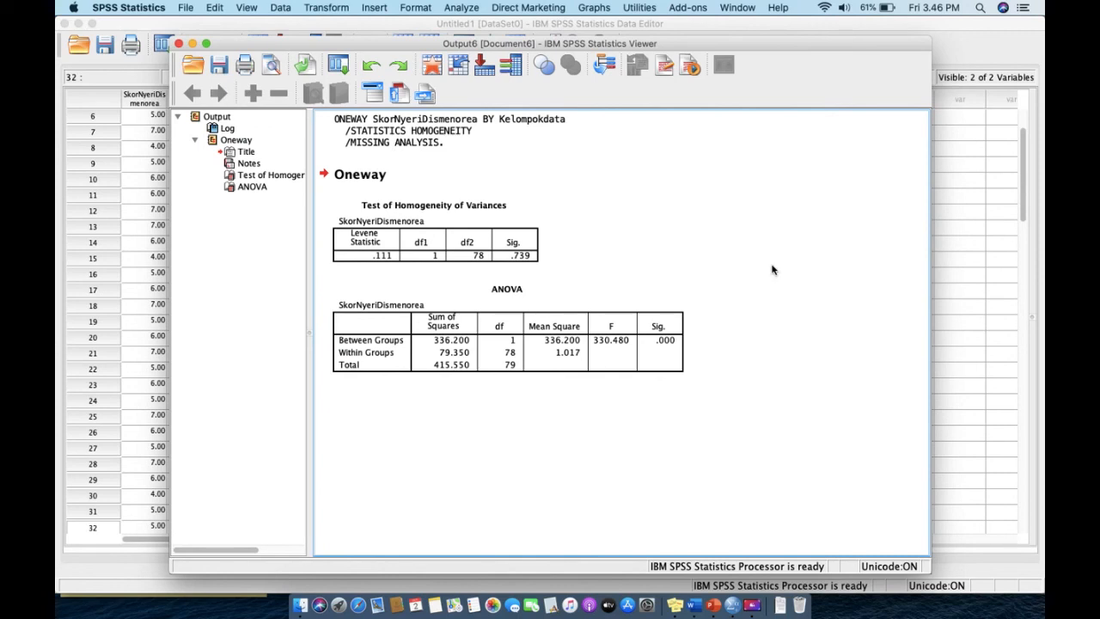
click(705, 593)
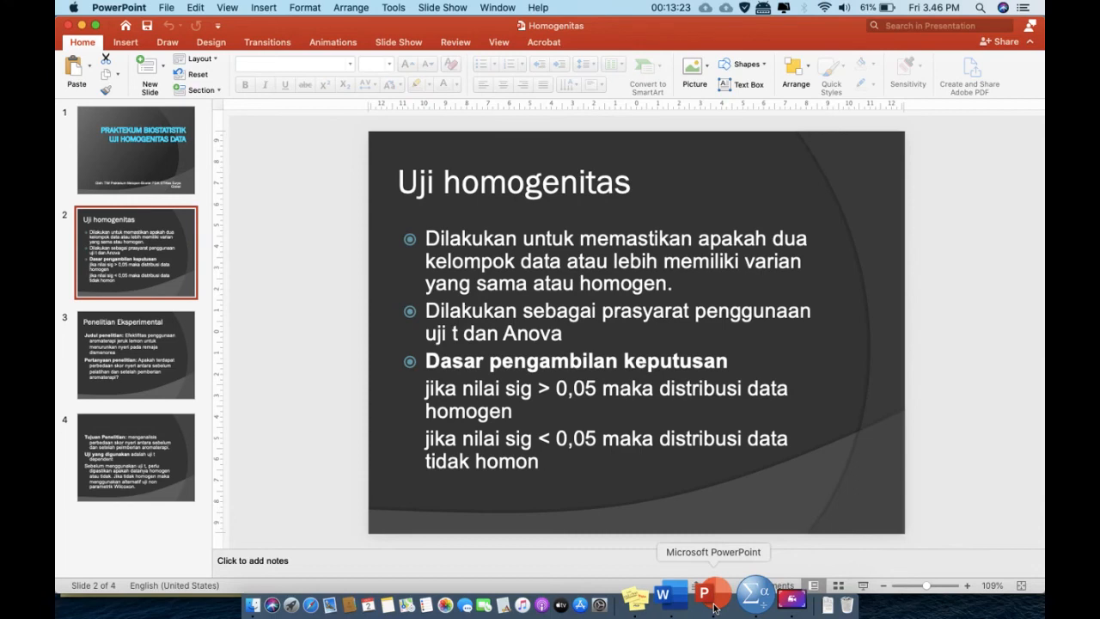
click(684, 12)
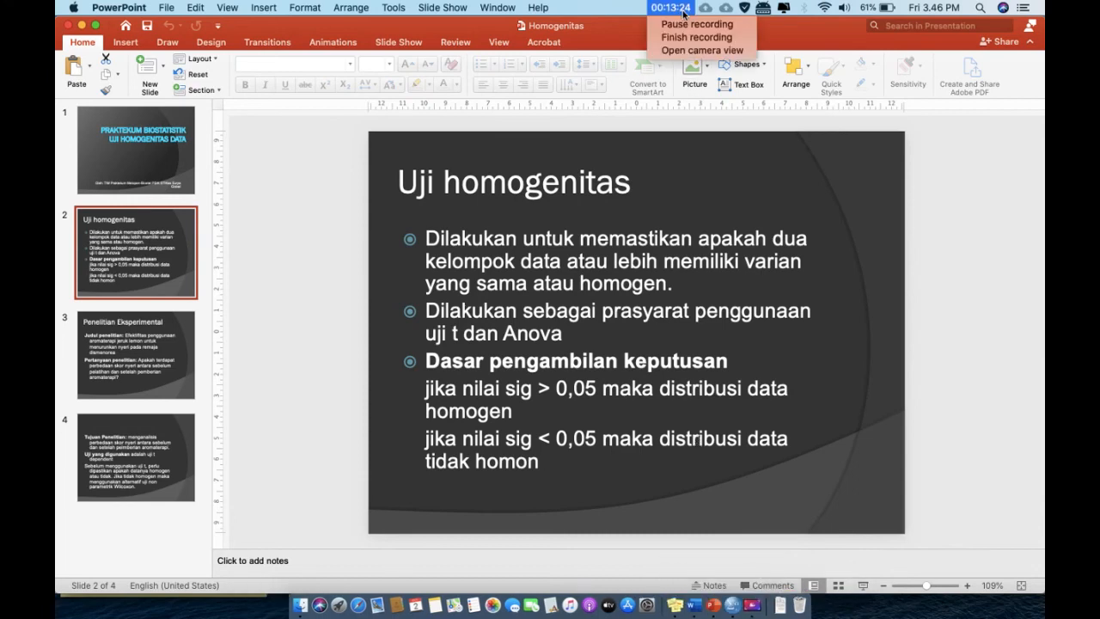